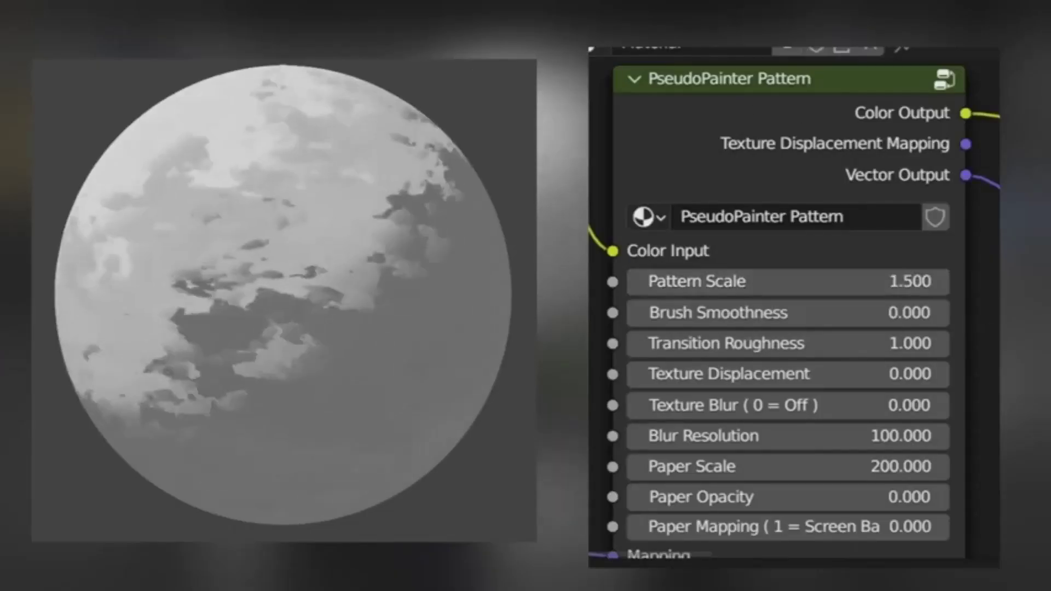
Tune the PseudoPainter pattern: Transition Roughness, Paper Scale 30.400, screen-based paper, lower Roughness, higher Metalness
mouse_move(789, 343)
left_mouse_down()
mouse_move(756, 344)
mouse_move(810, 344)
left_mouse_up()
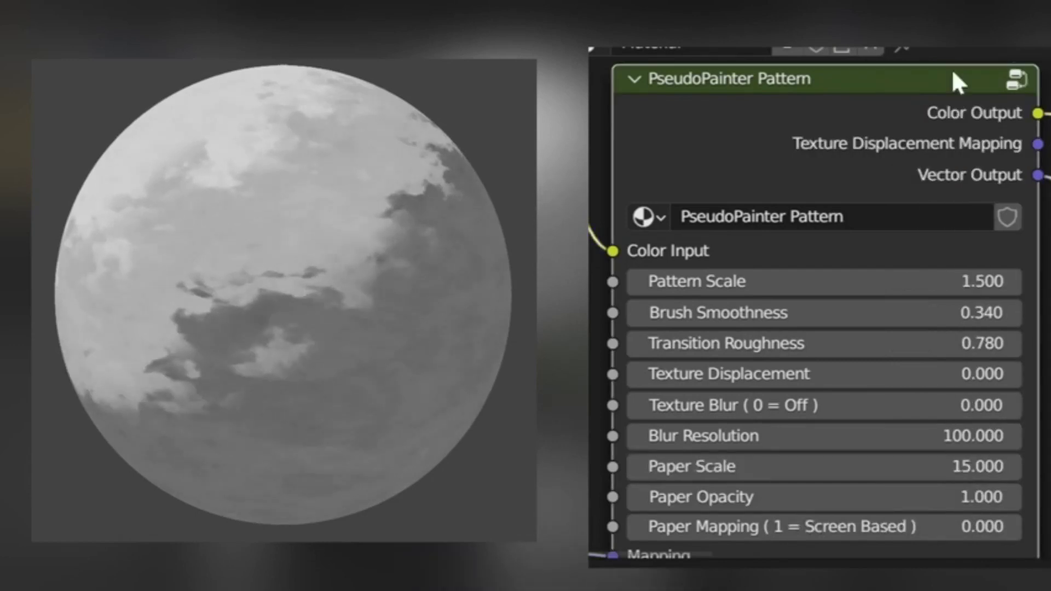
left_click_drag(810, 466, 887, 466)
left_click_drag(811, 527, 854, 527)
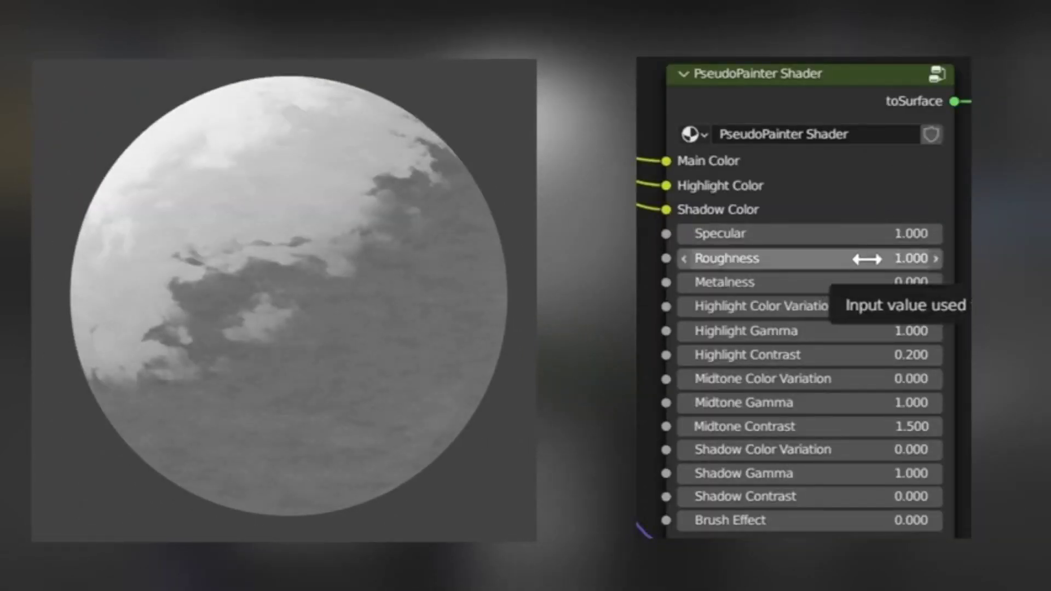
left_click_drag(867, 259, 821, 281)
left_click_drag(758, 259, 800, 259)
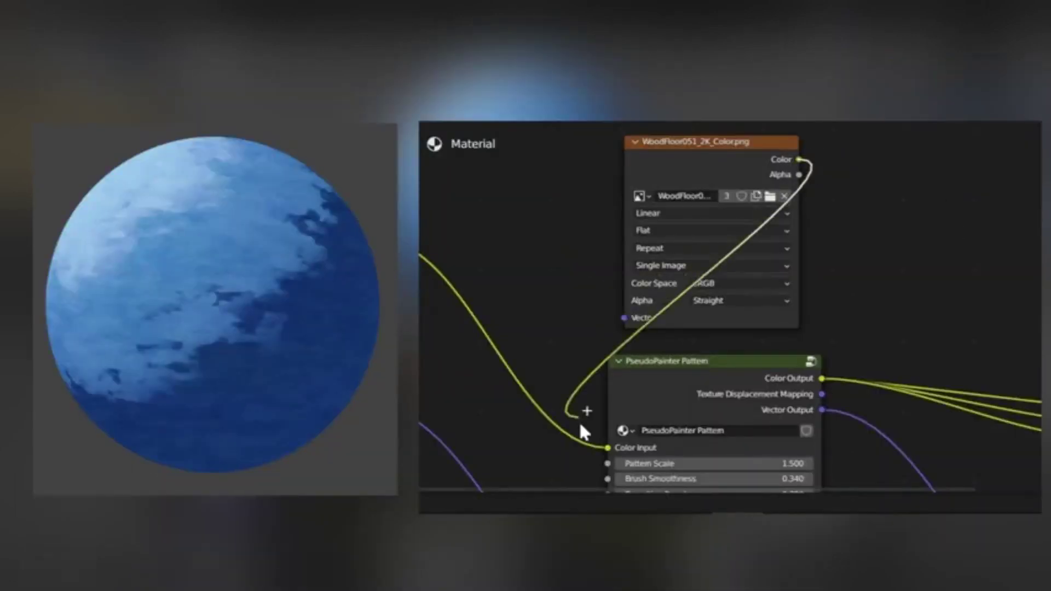
Link the wood image to Color Input and Texture Displacement Mapping, and set Texture Blur to 1.000
left_click_drag(580, 421, 608, 448)
left_click_drag(820, 390, 634, 321)
scroll(881, 257, "down", 5, "shift")
left_click_drag(793, 359, 821, 359)
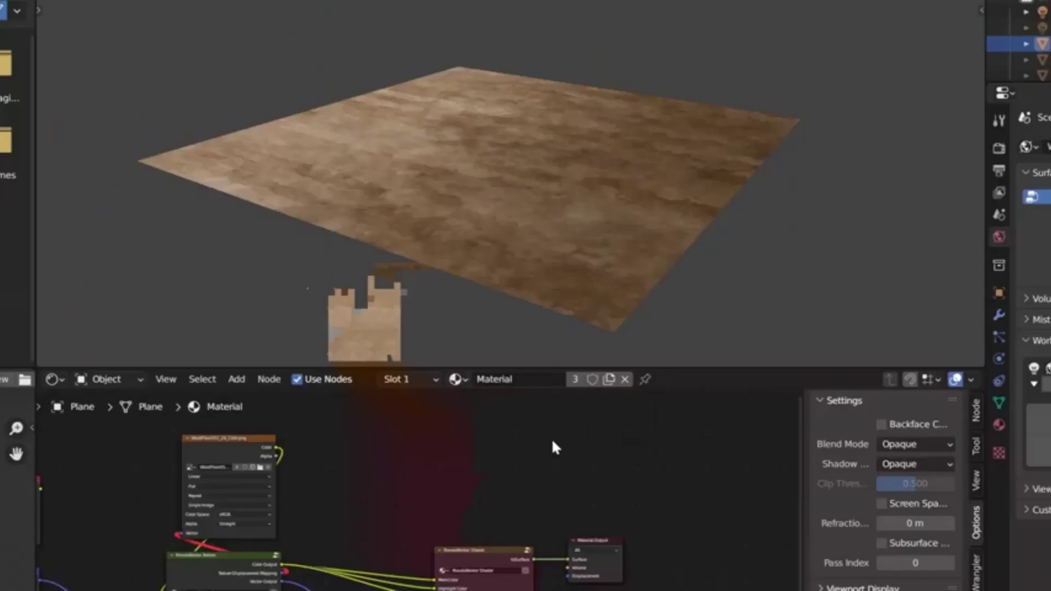
Reposition a node, give the sphere a new material, and raise Brush Effect to 0.390
key("g")
left_click(723, 302)
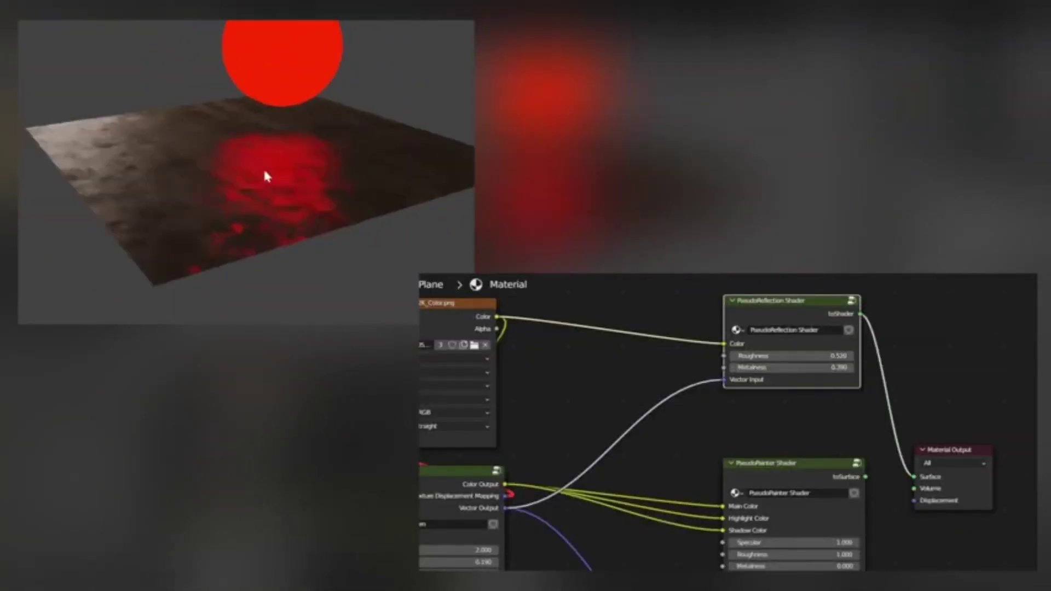
scroll(767, 350, "up", 4)
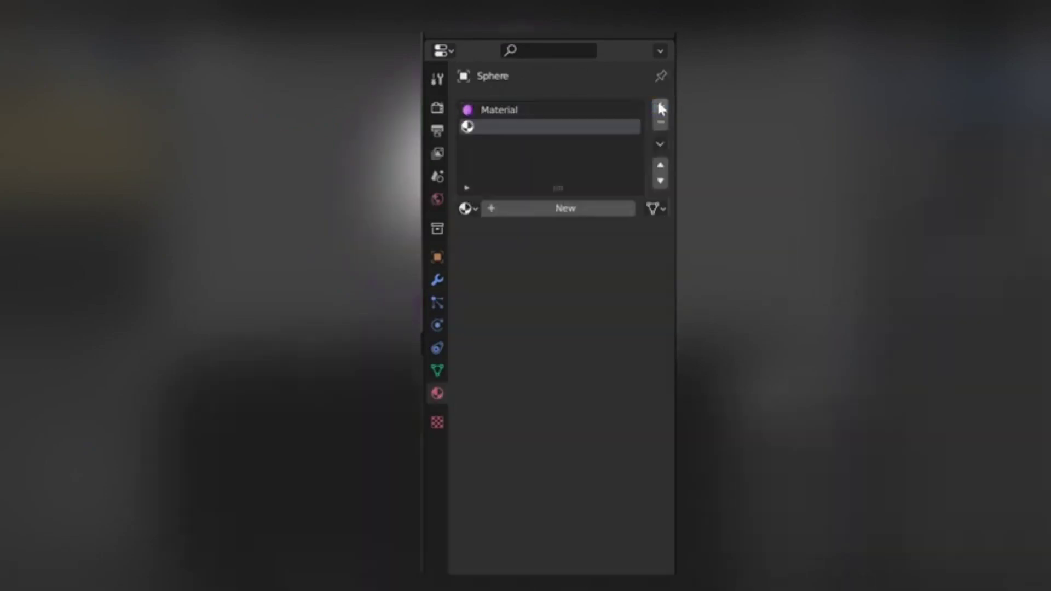
left_click(610, 208)
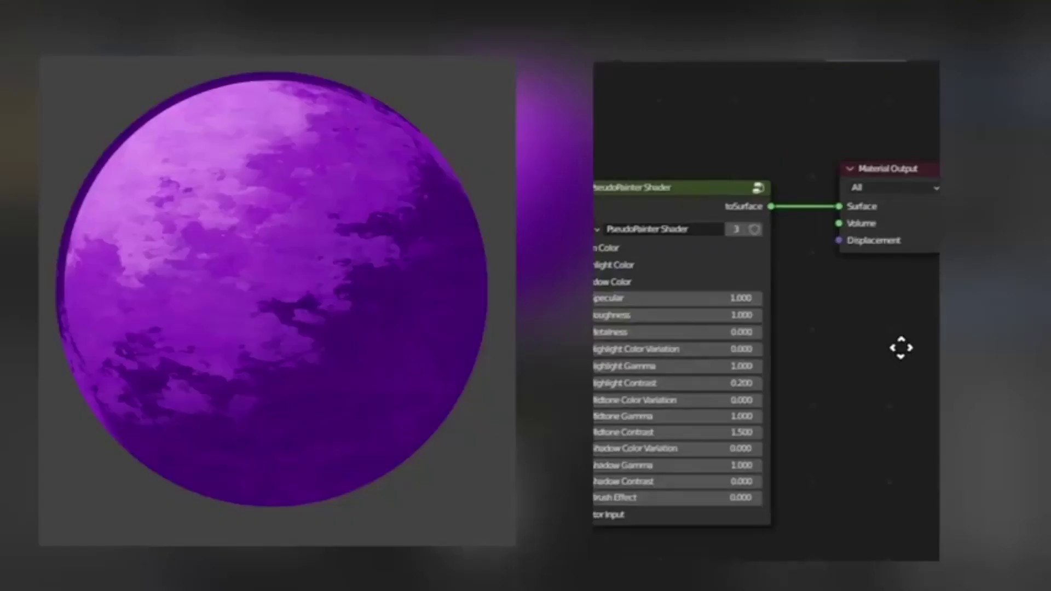
scroll(901, 348, "up", 2)
left_click_drag(766, 502, 820, 421)
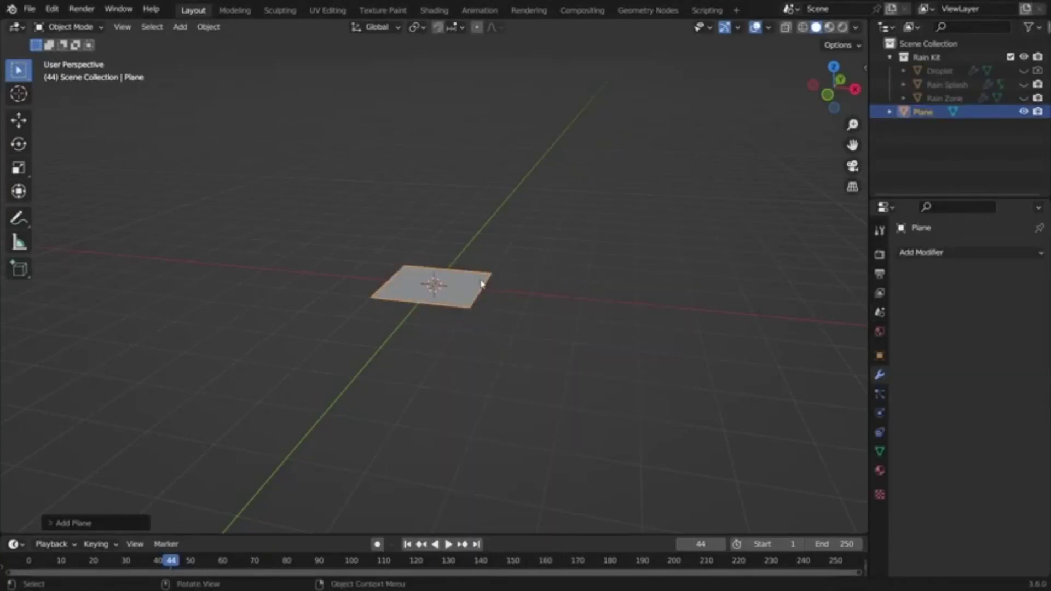
Enlarge the plane and apply its scale
key("s")
left_click(572, 262)
key("ctrl+a")
left_click(565, 263)
Add a Geometry Nodes modifier to the plane using the Rain Splash node group
left_click(942, 253)
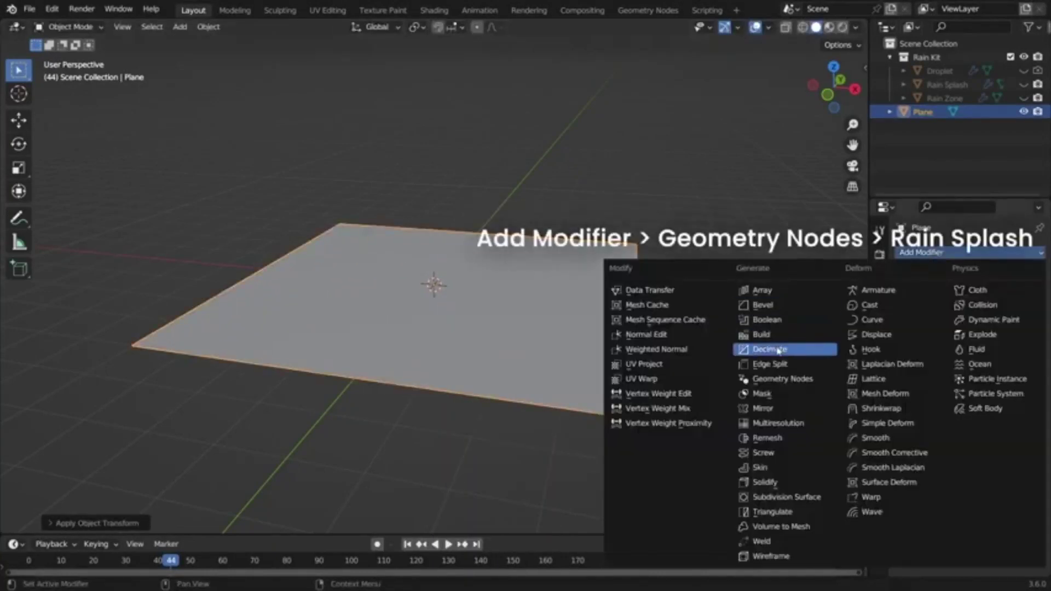
left_click(776, 378)
left_click(908, 295)
left_click(798, 331)
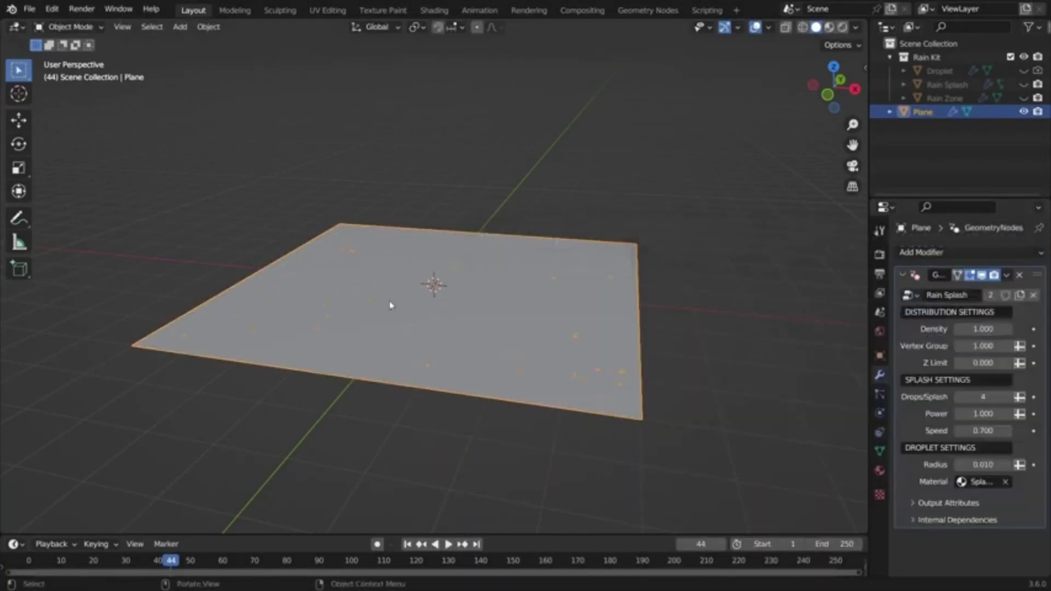
scroll(393, 303, "up", 3)
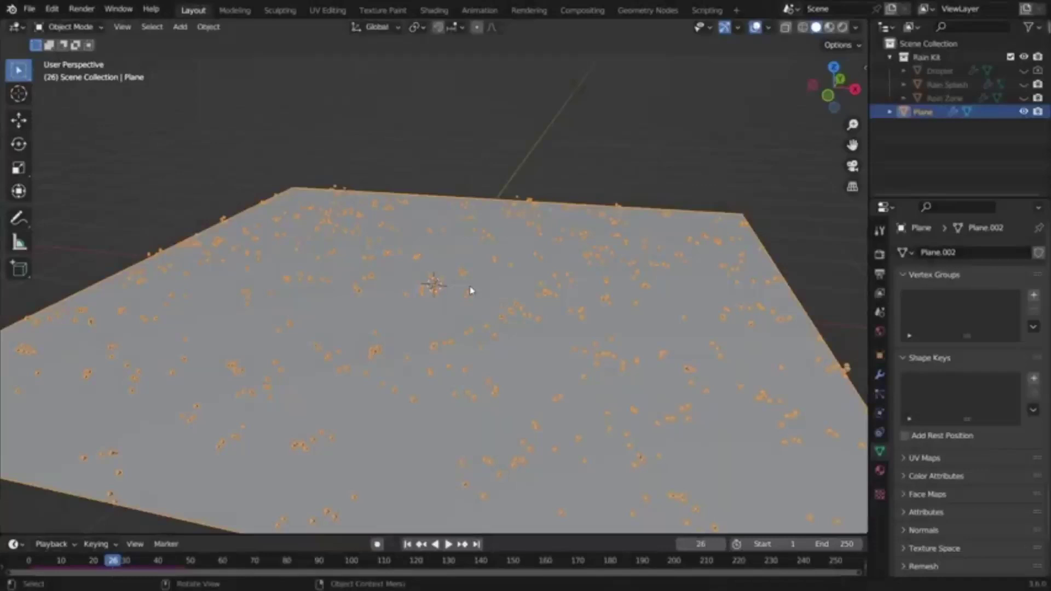
Subdivide the plane's mesh in Edit Mode
key("Tab")
right_click(355, 253)
left_click(384, 263)
left_click(55, 524)
key("Tab")
Name the new vertex group Density and assign it as the Rain Splash modifier's vertex group
double_click(942, 299)
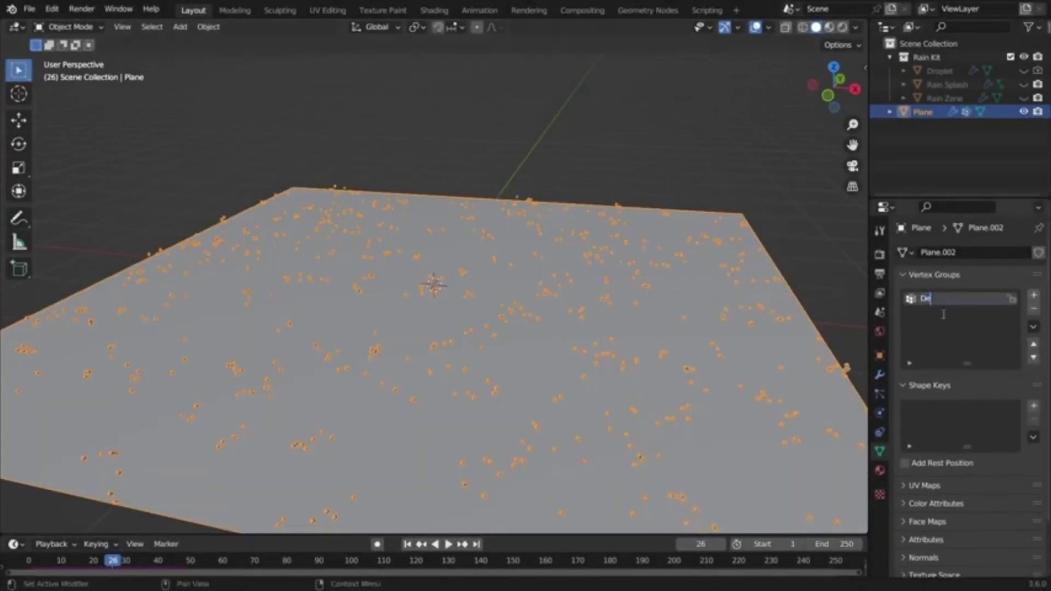
left_click(880, 377)
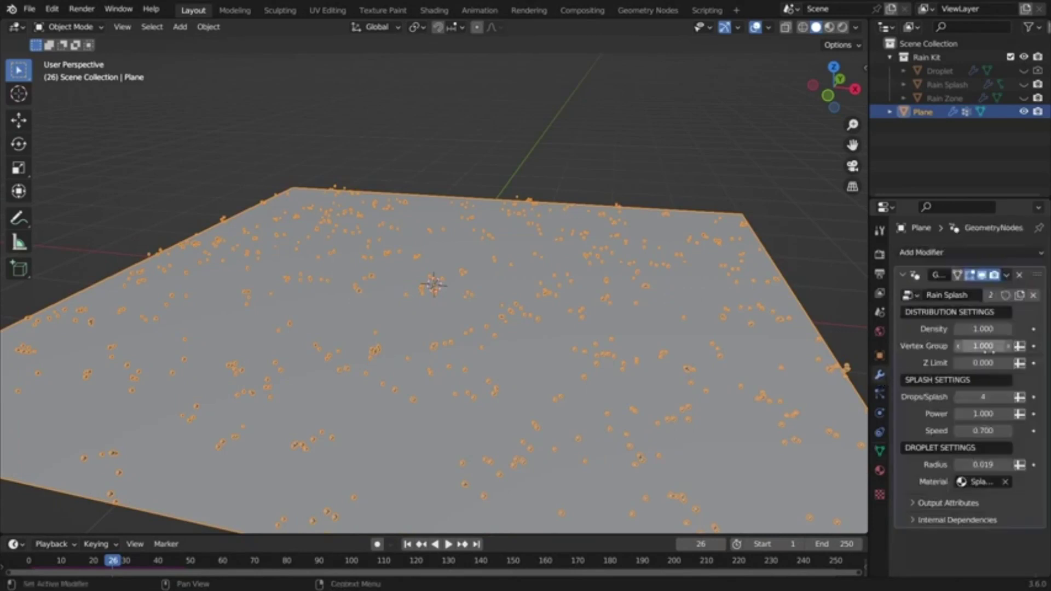
left_click(1002, 349)
left_click(975, 408)
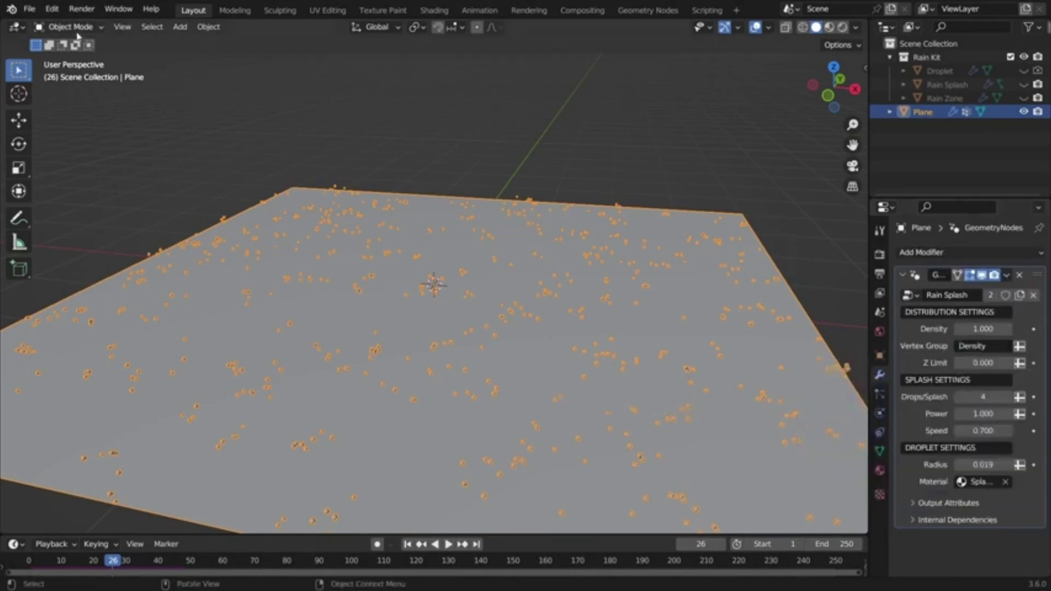
Weight-paint a wide Density band across the plane, then return to Object Mode
left_click(80, 106)
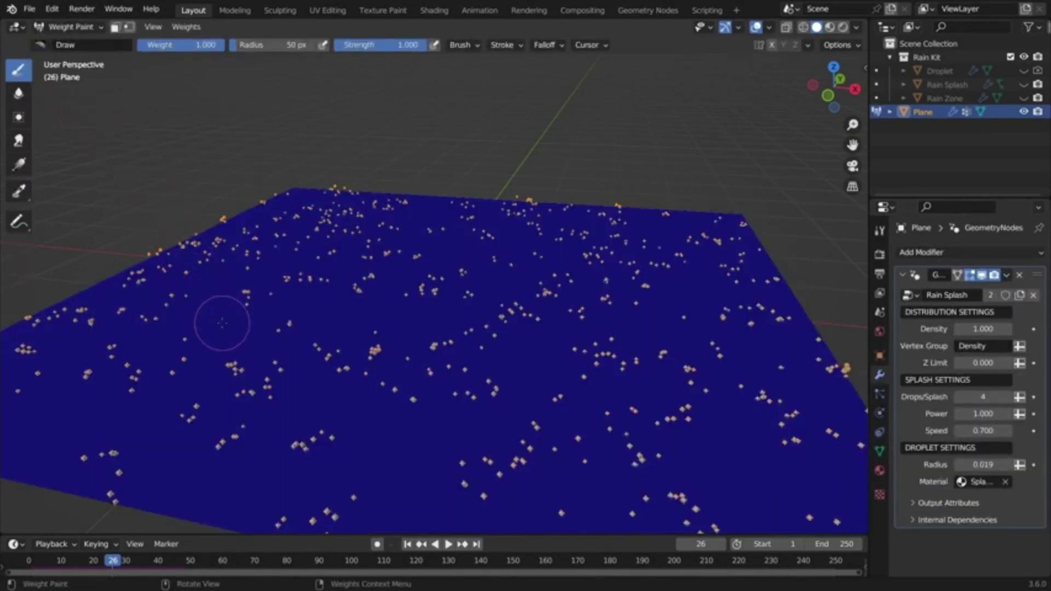
mouse_move(180, 369)
left_mouse_down()
mouse_move(507, 310)
mouse_move(190, 389)
mouse_move(235, 364)
left_mouse_up()
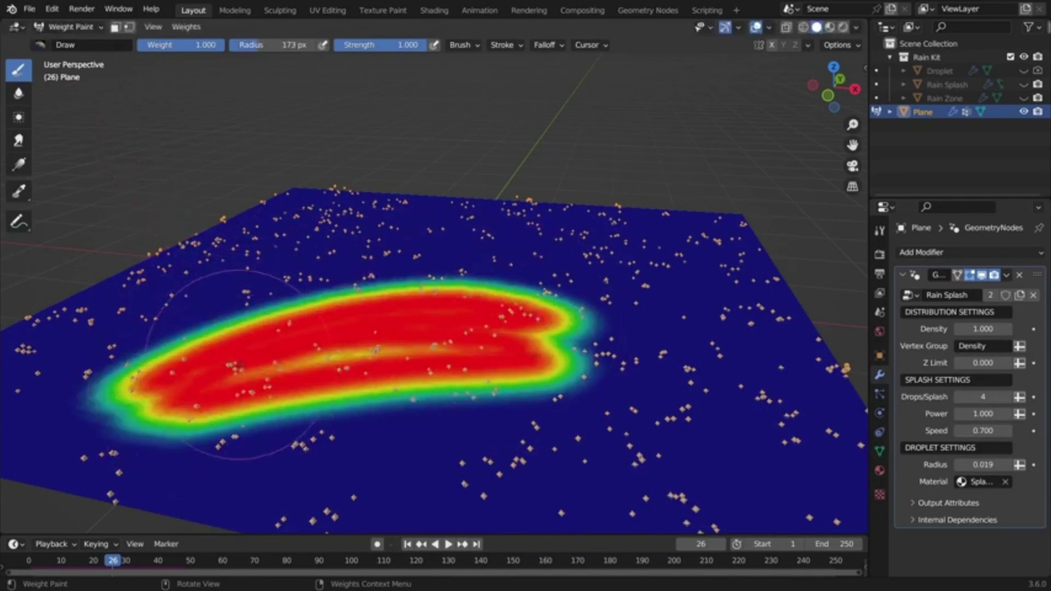
left_click(67, 26)
left_click(72, 59)
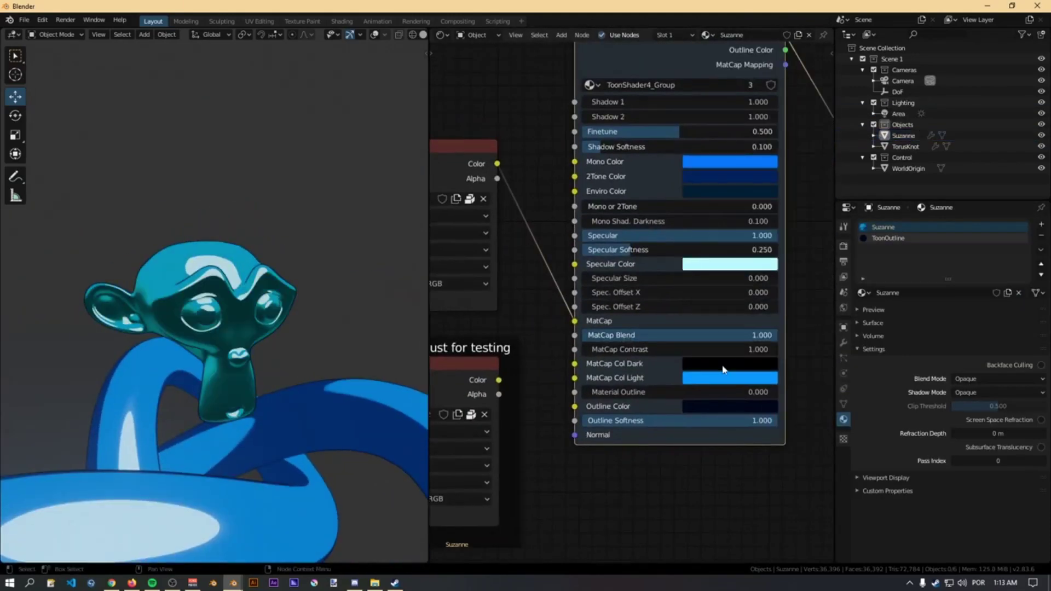
Set the ToonShader V4 MatCap Col Light colour to a saturated blue
left_click(723, 377)
left_click(782, 204)
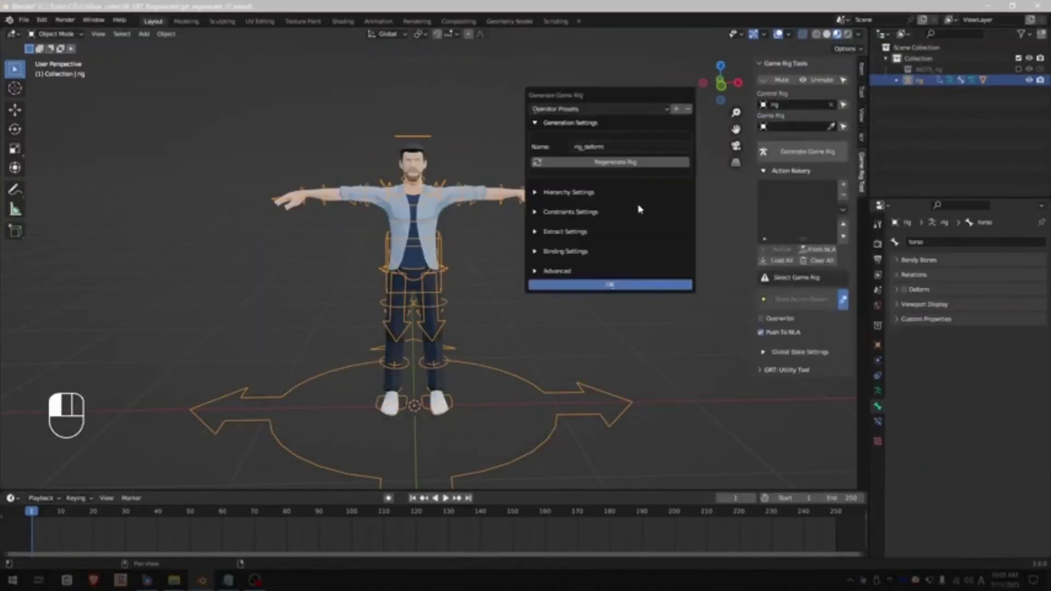
In Generate Game Rig, keep the existing bone hierarchy and choose the constraint type
left_click(539, 190)
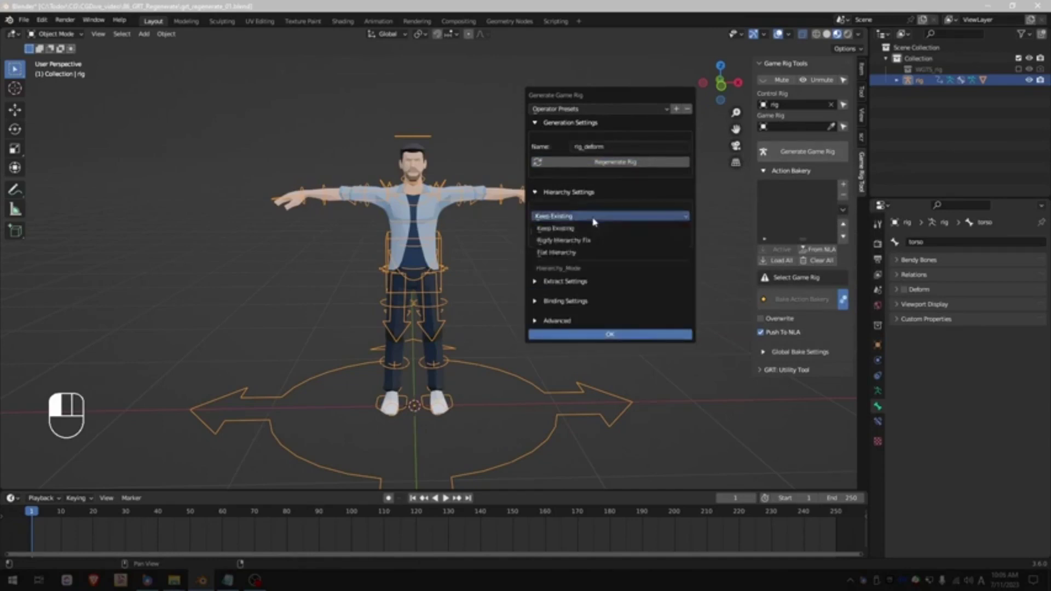
left_click(557, 230)
left_click(612, 285)
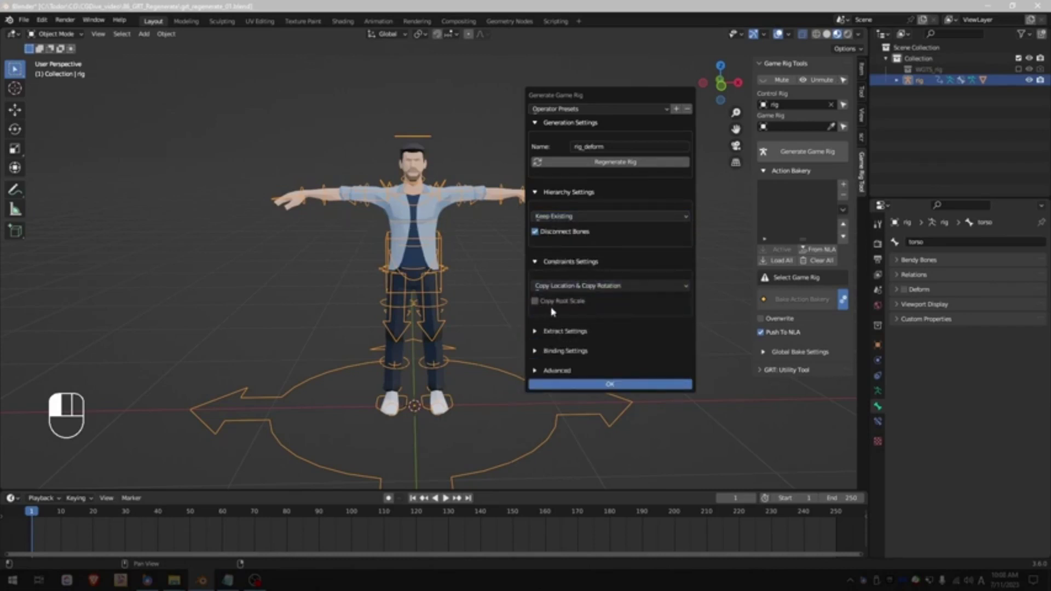
left_click(553, 286)
left_click(574, 306)
Go through the Extract, Binding and Advanced settings, then generate the rig_deform game rig
left_click(565, 331)
left_click(587, 356)
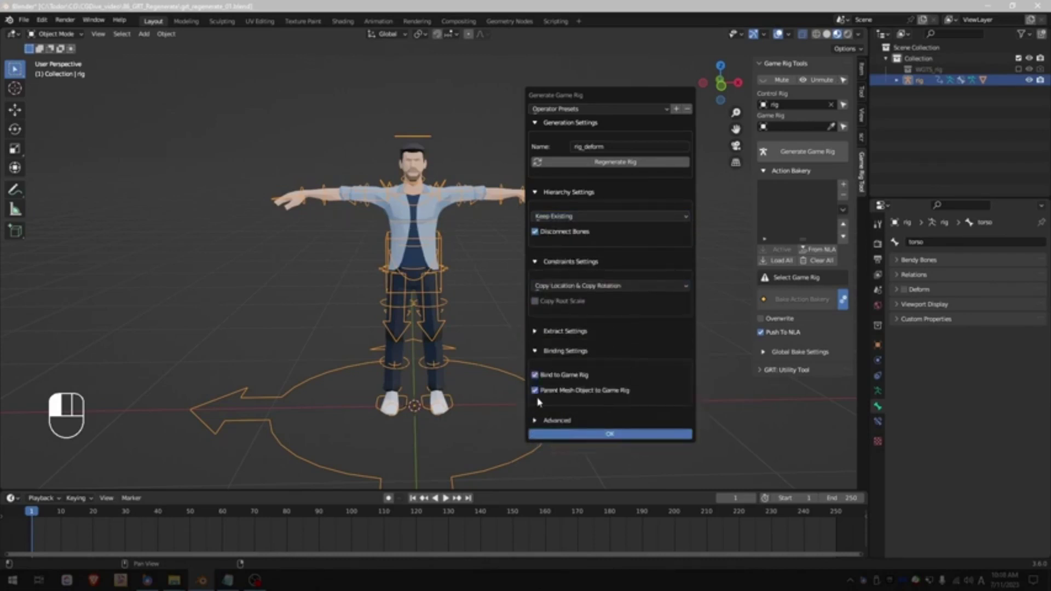
left_click(567, 357)
left_click(558, 376)
left_click(537, 305)
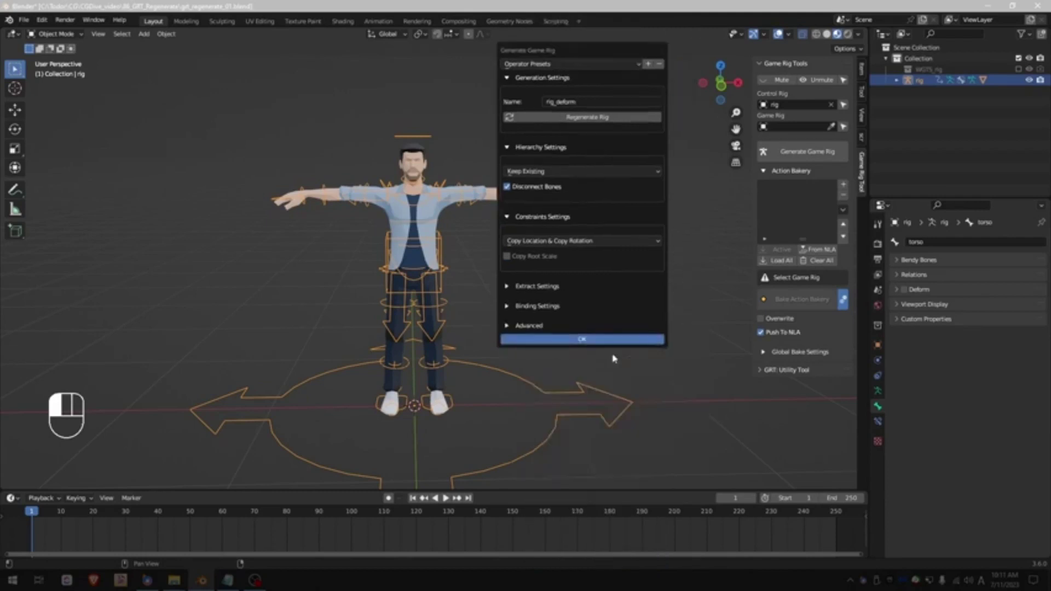
left_click(539, 336)
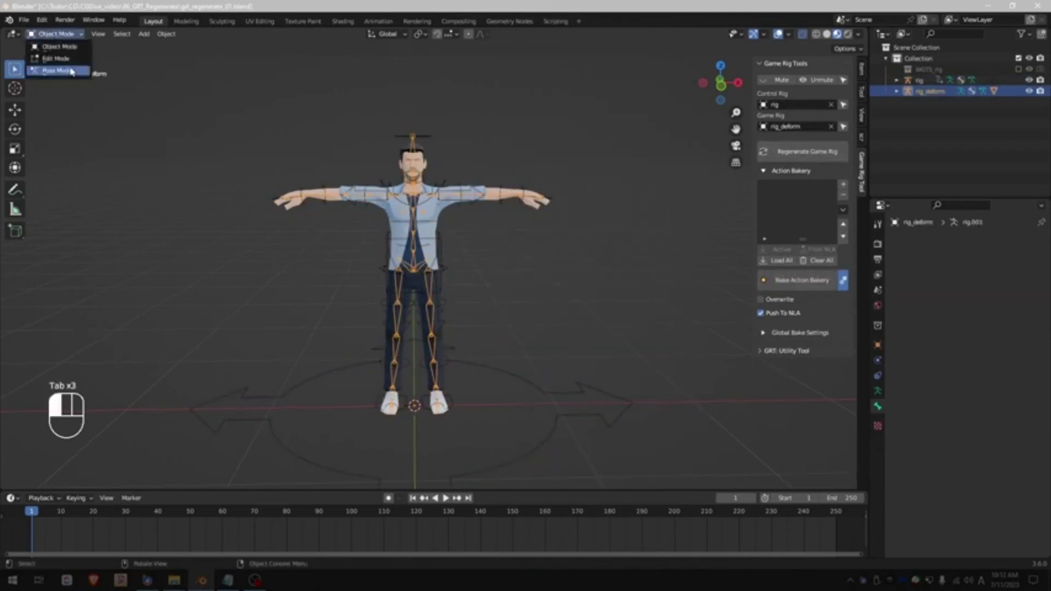
Select a spine bone of the deform rig and test it in Pose Mode
scroll(582, 154, "up", 4)
left_click(400, 156)
key("Tab")
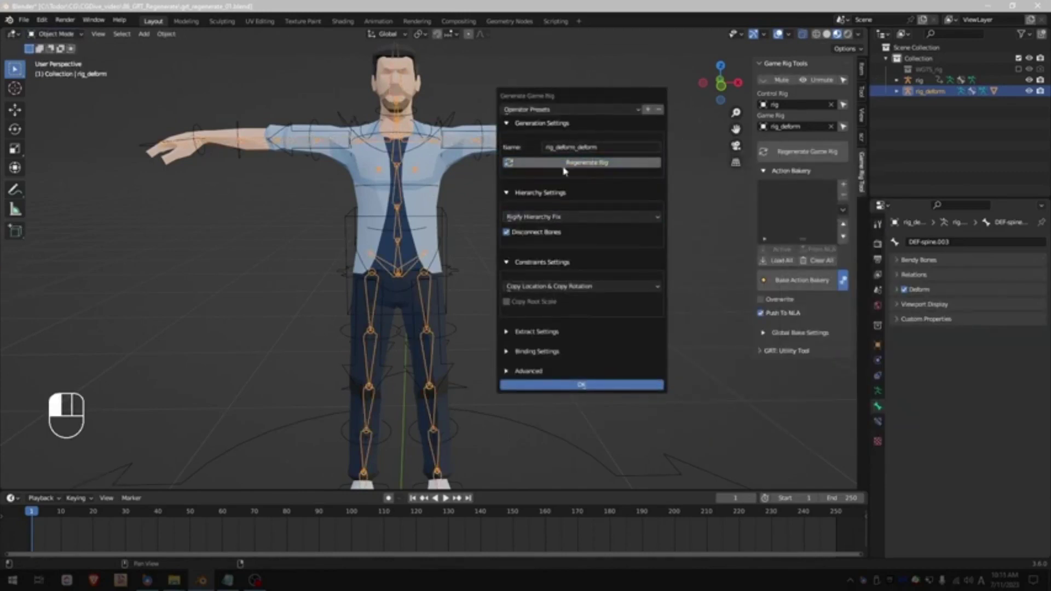
left_click(55, 33)
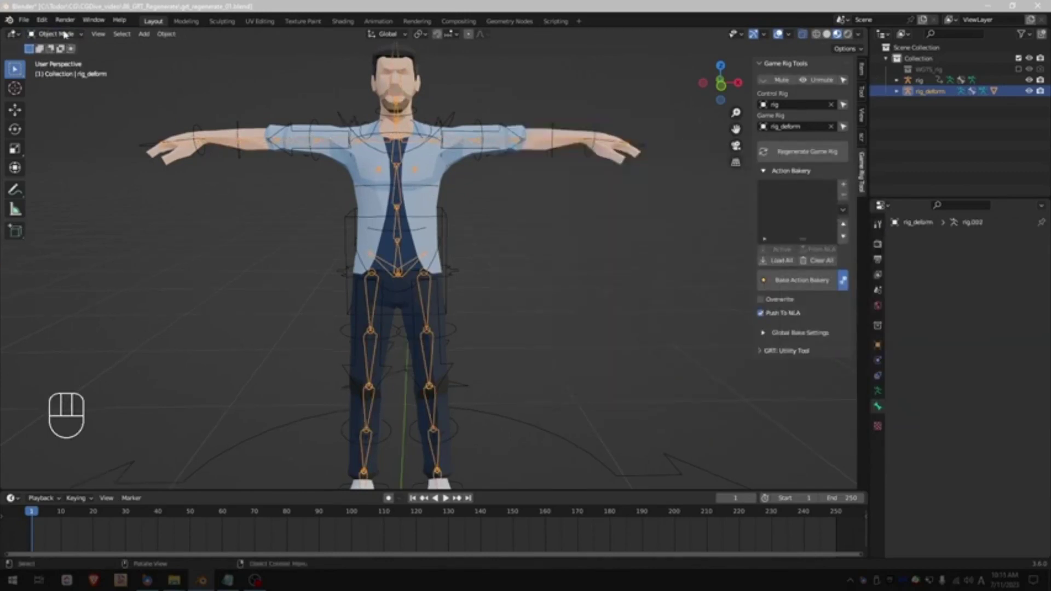
left_click(52, 70)
key("r")
key("Escape")
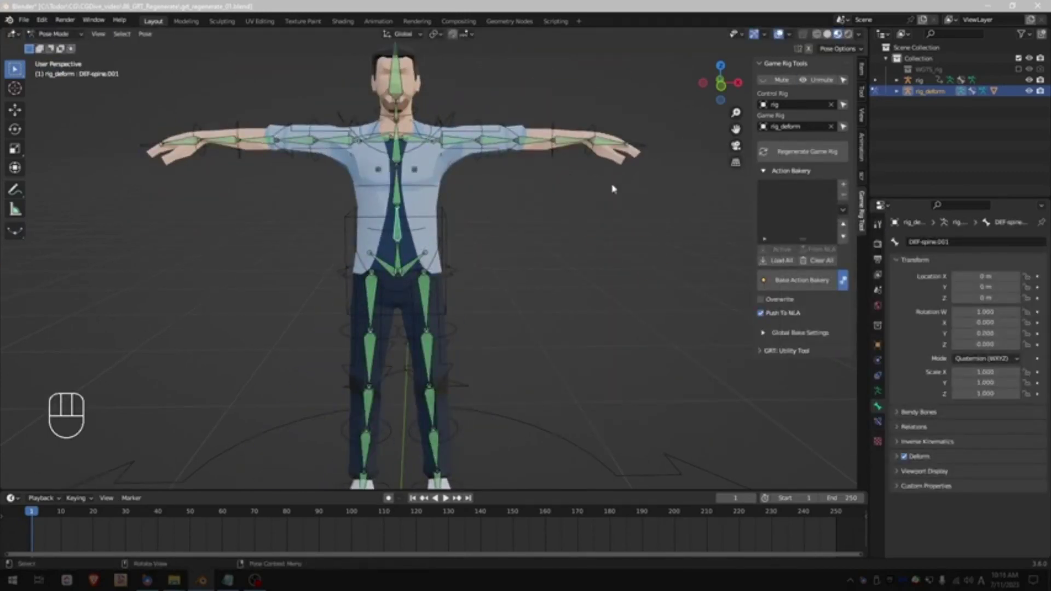
Scale the rig's root bone to 2.603
scroll(419, 265, "down", 3)
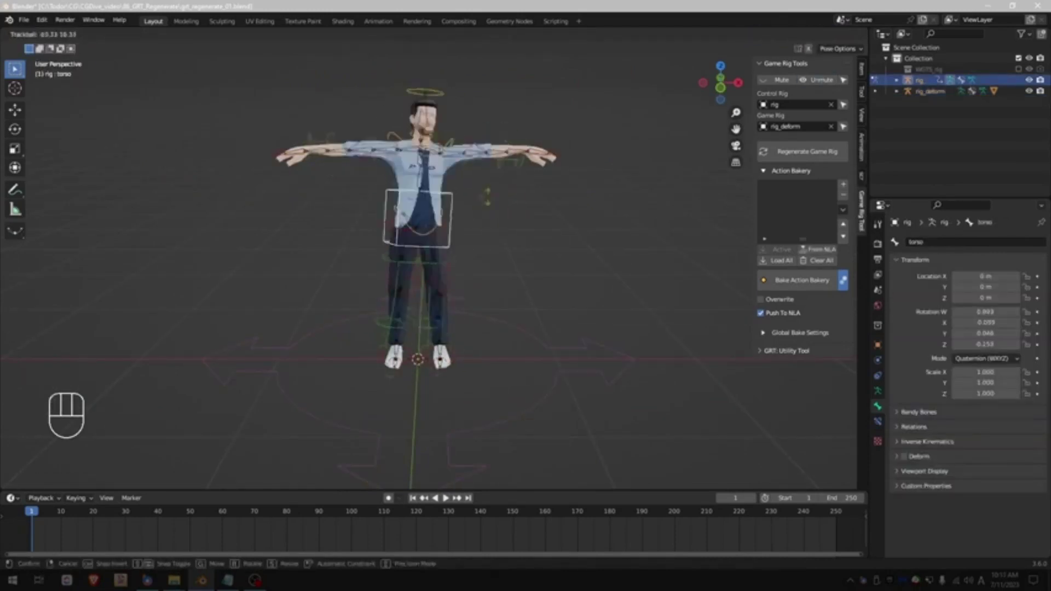
left_click(460, 329)
key("s")
left_click(427, 186)
key("ctrl+z")
scroll(426, 186, "up", 6)
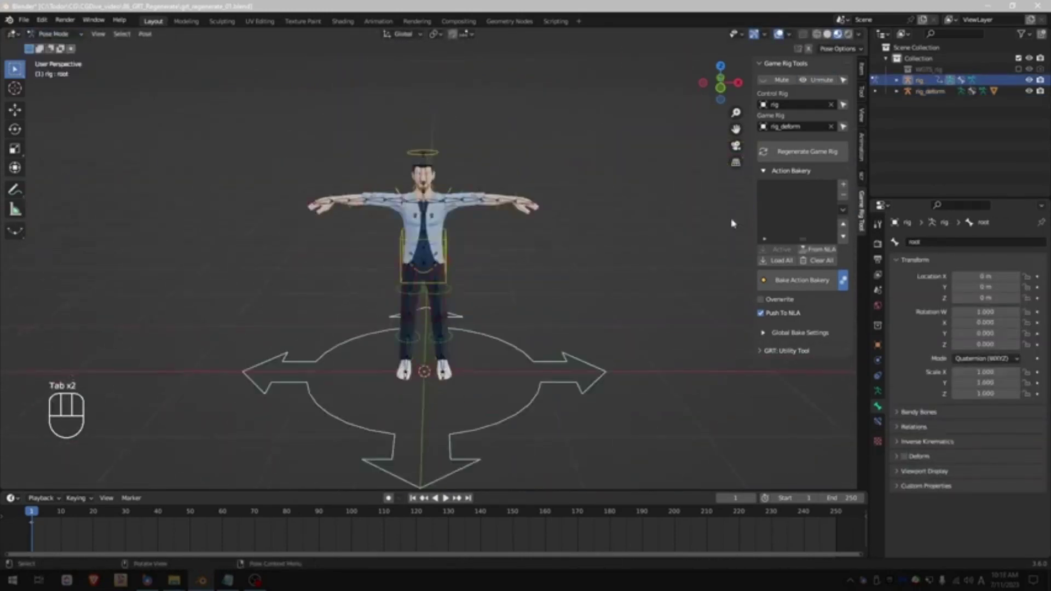
Regenerate the game rig with Root Bone Name set to 'root'
left_click(808, 152)
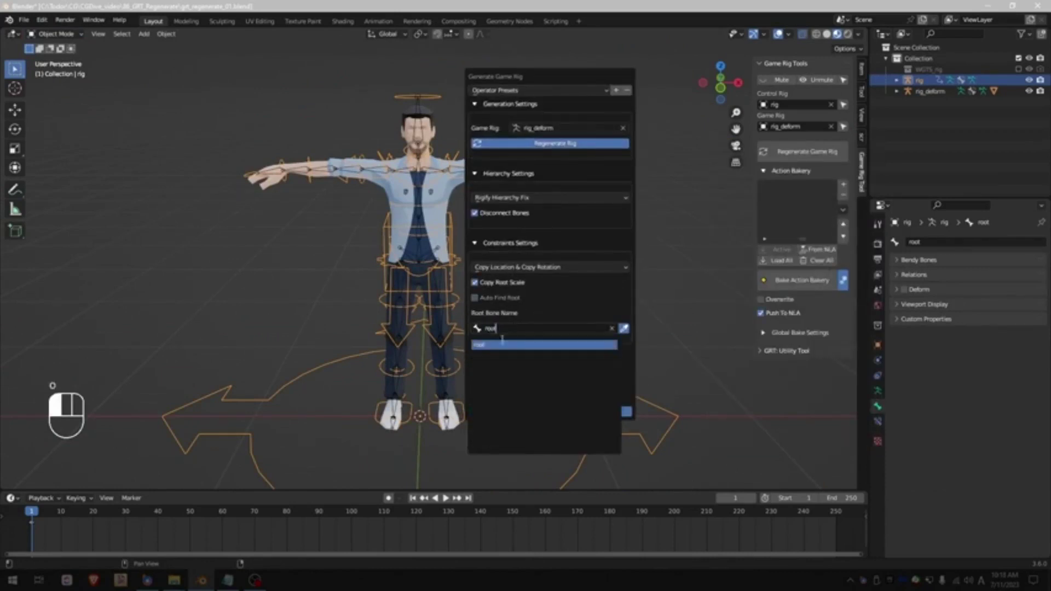
left_click(488, 345)
left_click(544, 412)
key("Tab")
key("Tab")
scroll(492, 392, "down", 3)
scroll(481, 239, "up", 3)
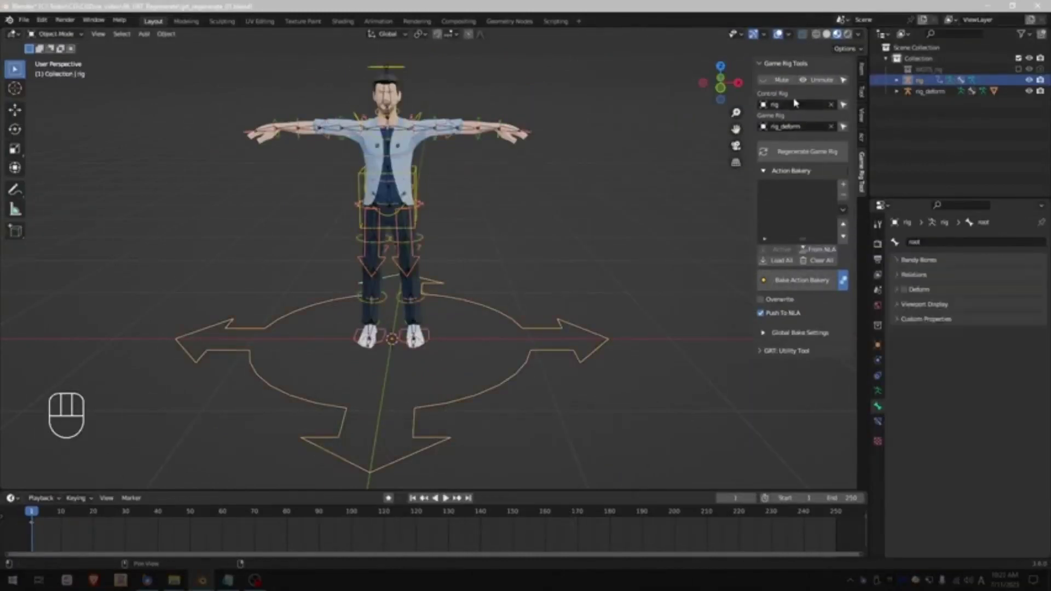
Set rig_deform as the Game Rig and proximity-parent all its bones
left_click(768, 280)
left_click(842, 282)
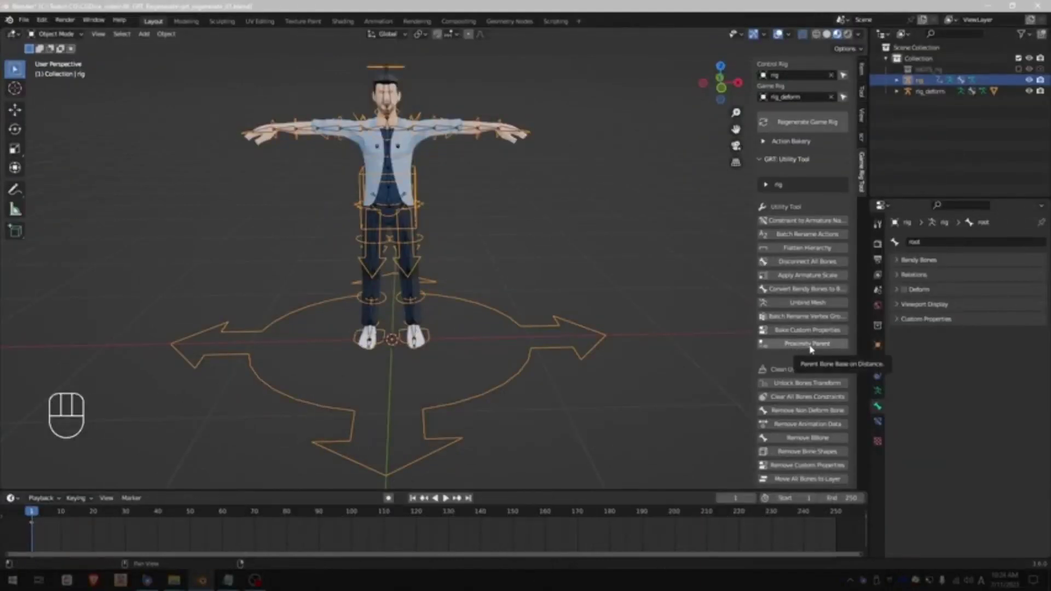
left_click(826, 344)
key("a")
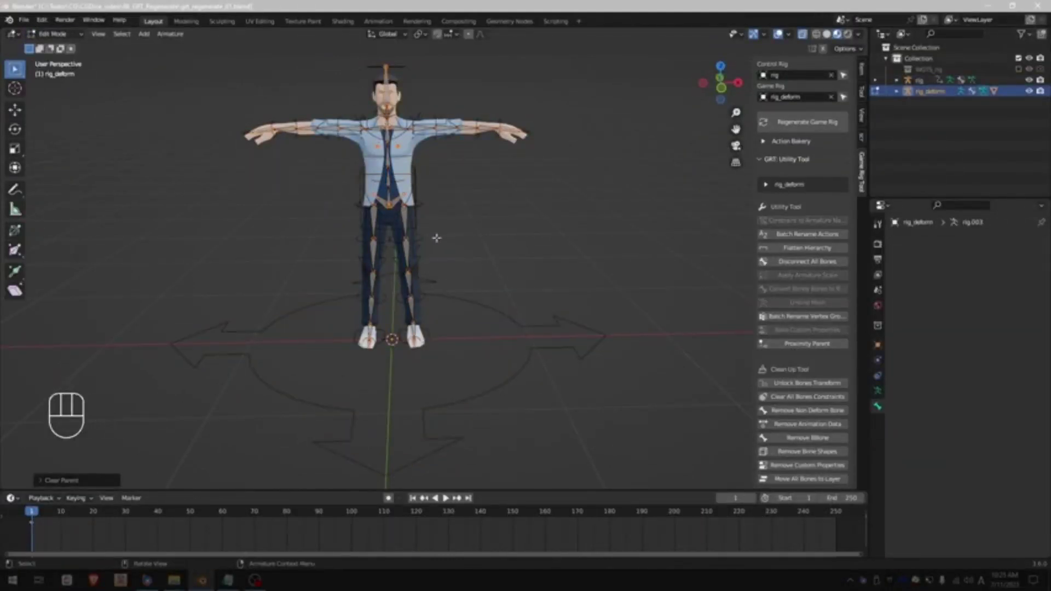
left_click(799, 346)
left_click(606, 301)
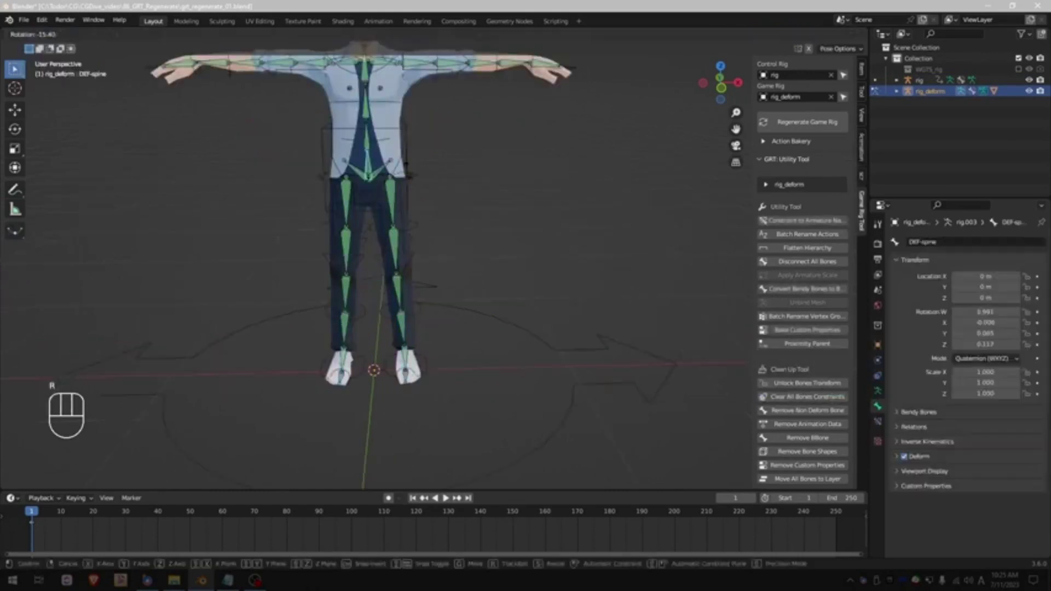
scroll(465, 206, "down", 3)
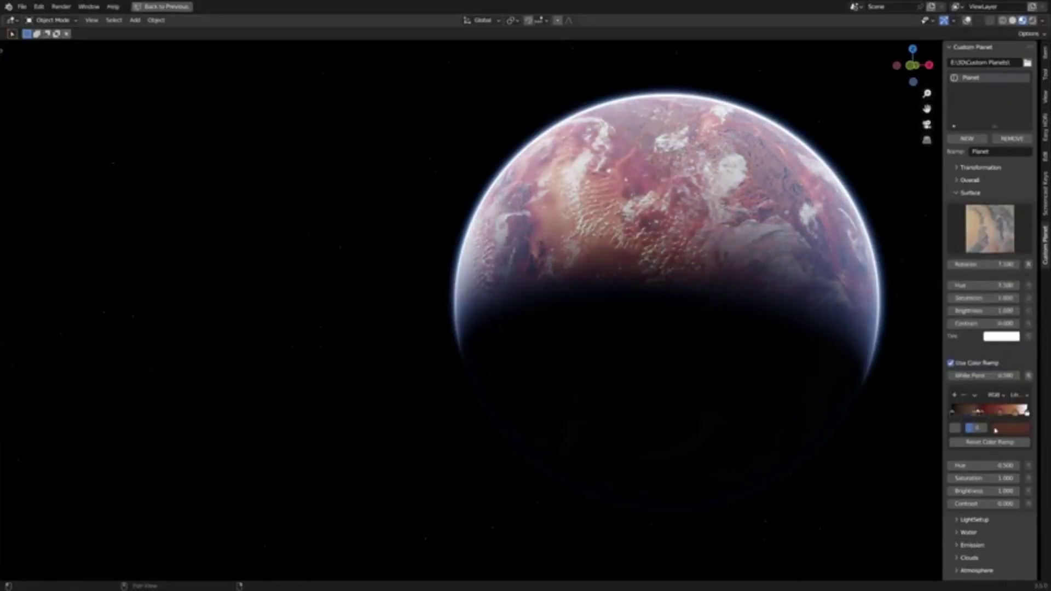
Pick a different planet surface texture and apply a LightSetup lighting preset
left_click(990, 229)
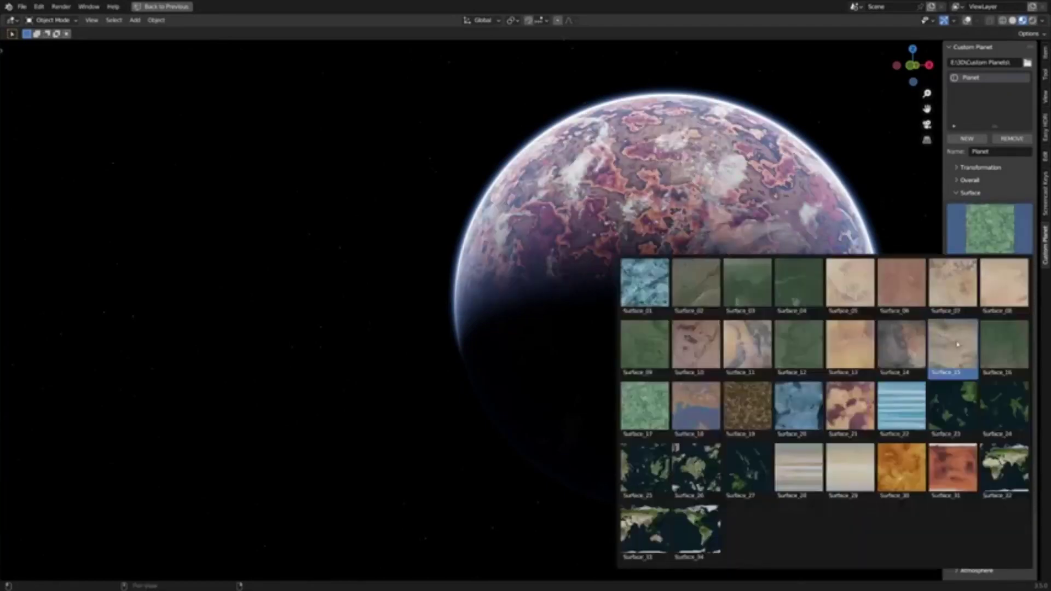
left_click(920, 366)
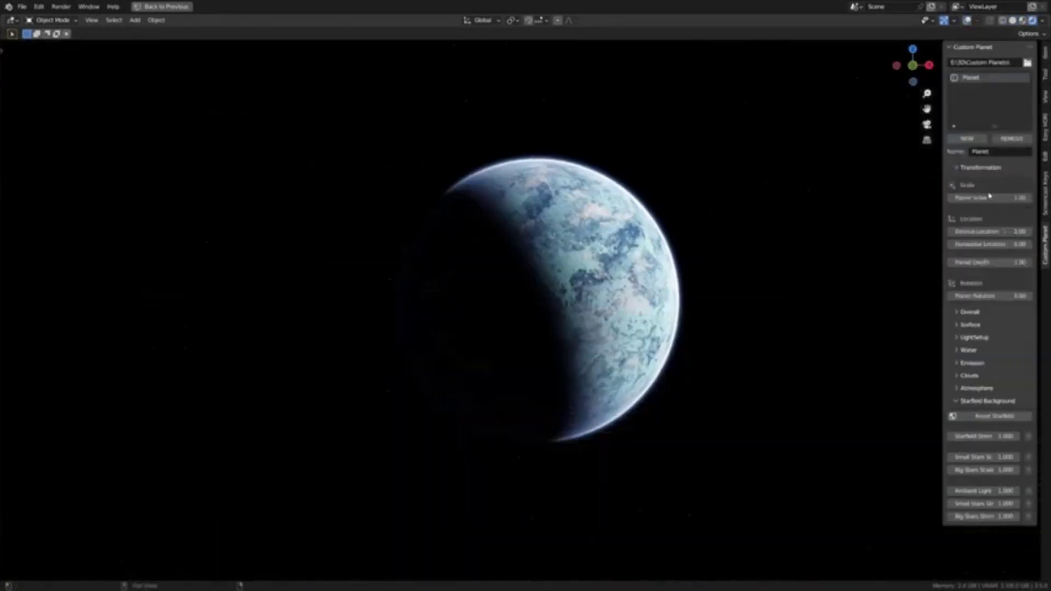
left_click_drag(990, 198, 1018, 197)
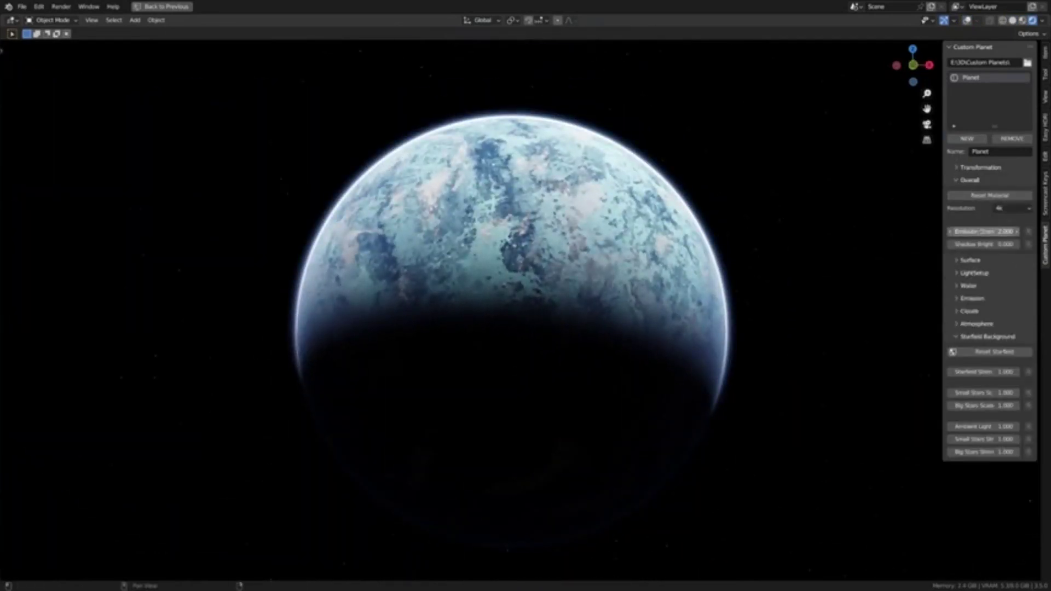
left_click(969, 179)
left_click(974, 205)
left_click(983, 234)
left_click(953, 296)
left_click(975, 205)
Rotate the surface texture to 16 and tint the planet surface orange
left_click(970, 193)
left_click(990, 229)
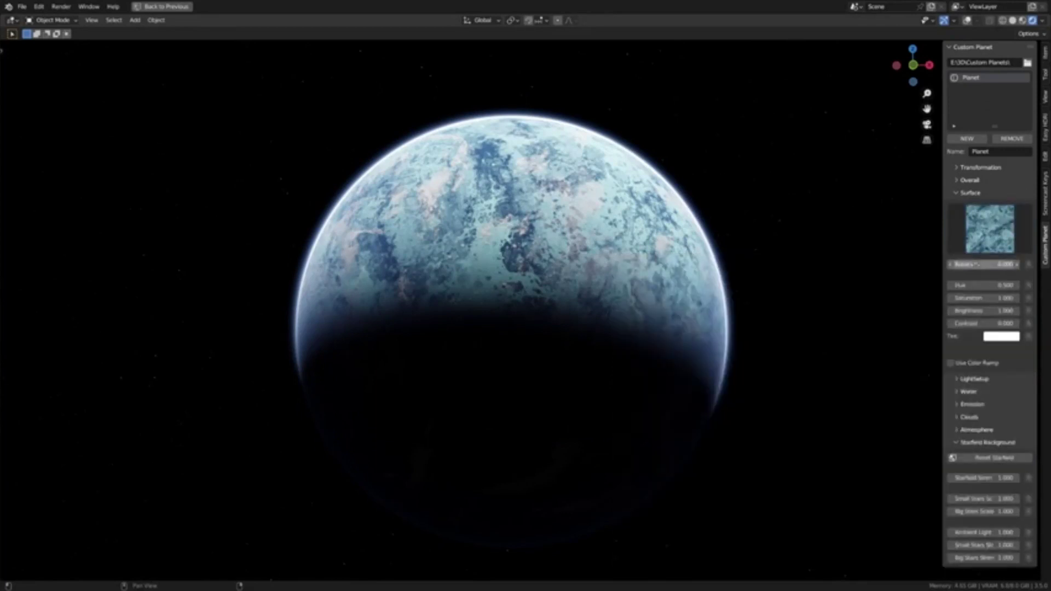
left_click_drag(980, 265, 1008, 265)
key("ctrl+v")
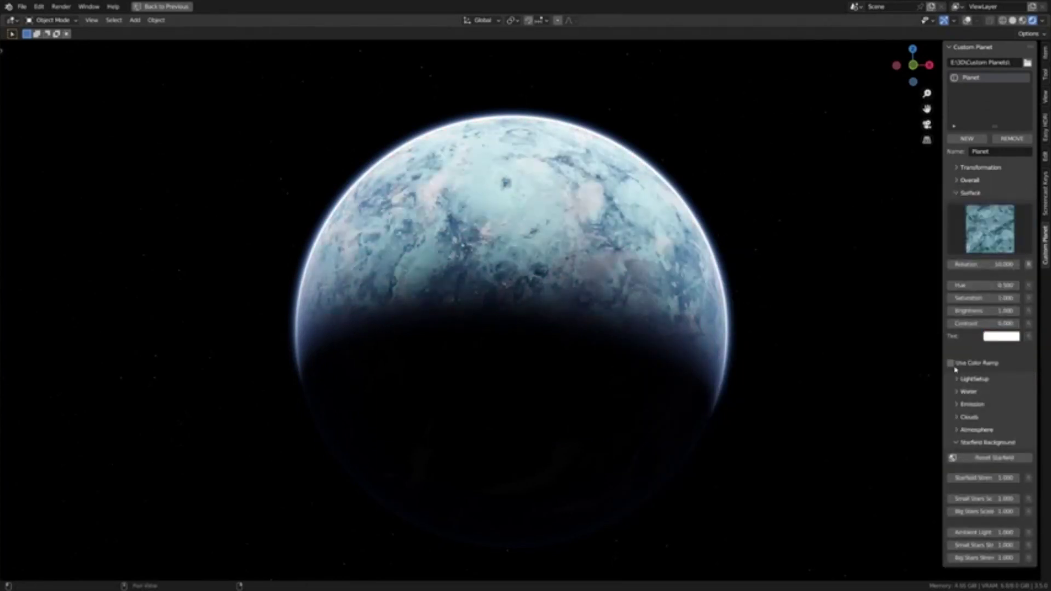
scroll(964, 356, "down", 3)
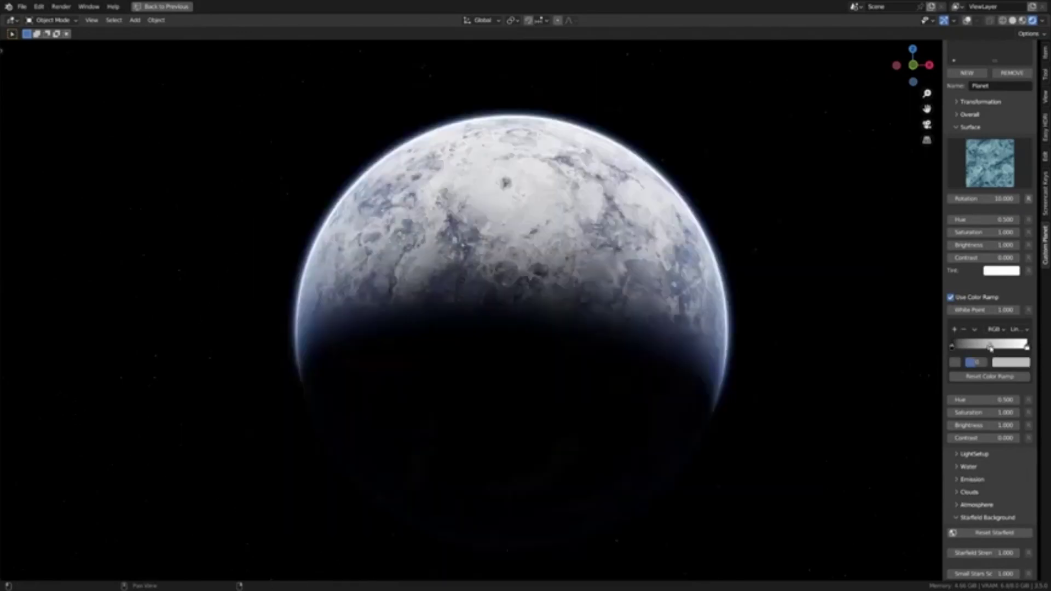
Recolour the colour ramp stops to warm red and orange tones
left_click(1003, 357)
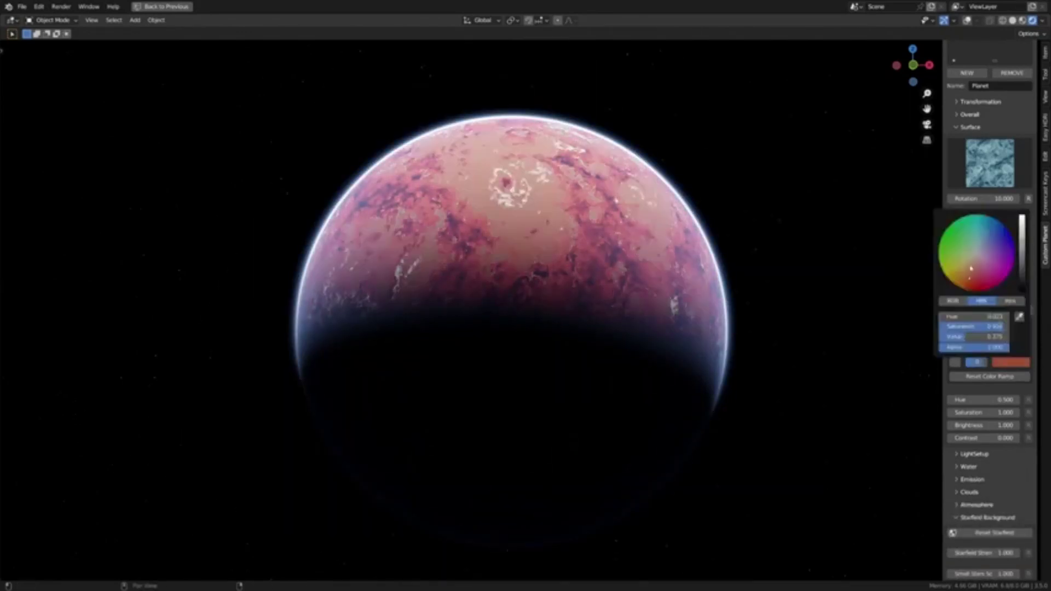
key("ctrl+v")
left_click(1011, 362)
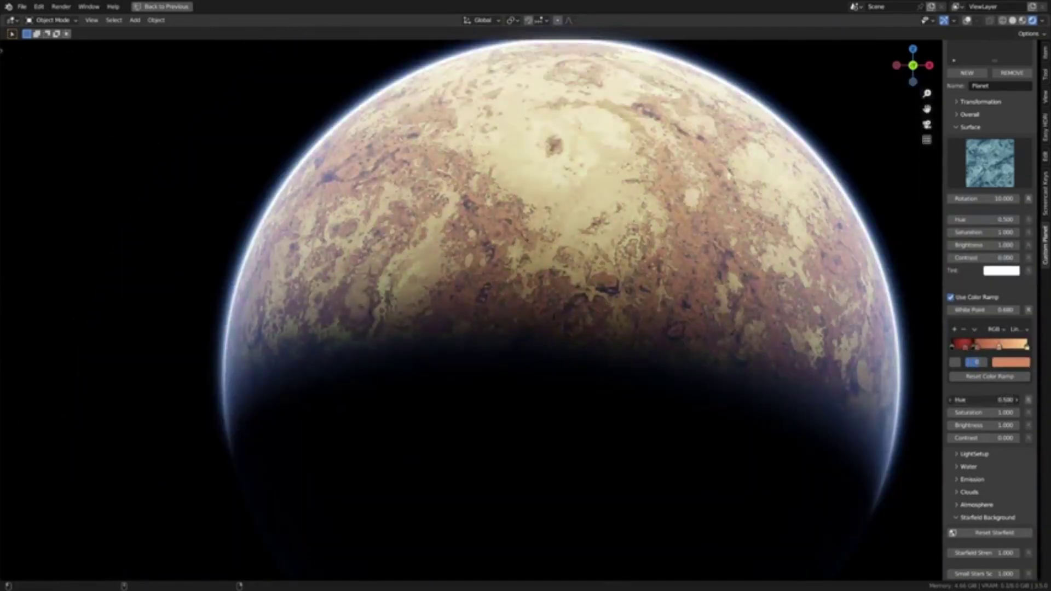
key("ctrl+v")
Switch the planet to another surface texture
left_click(990, 163)
left_click(877, 230)
scroll(990, 163, "down", 2, "ctrl")
scroll(954, 187, "down", 1, "ctrl")
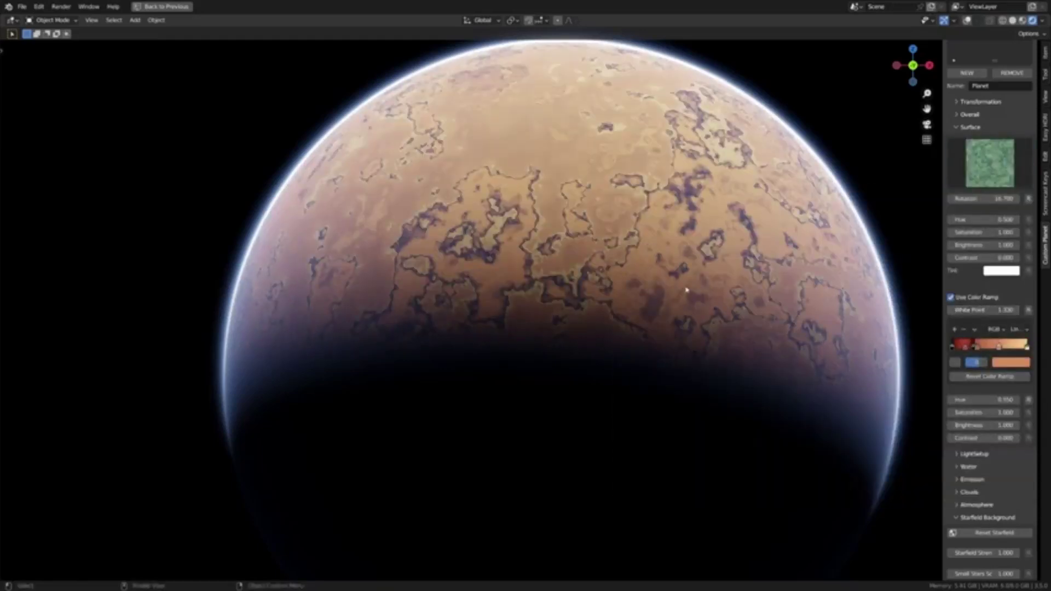
Give the planet the Water_11 water map
left_click(990, 163)
left_click(712, 219)
scroll(991, 328, "down", 4)
left_click(963, 363)
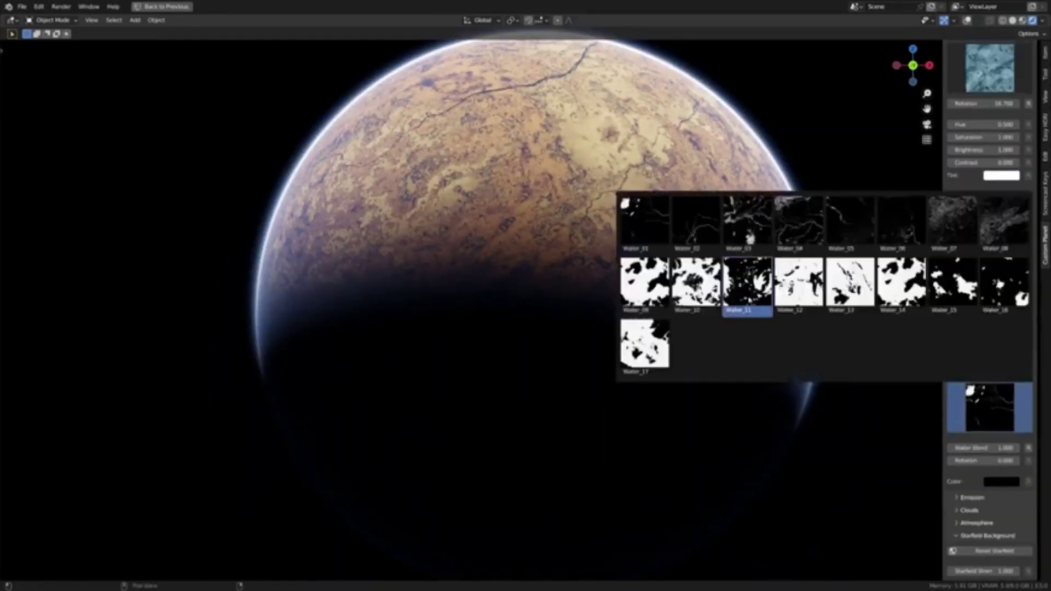
left_click(859, 316)
Set emission strength to 0.470 and pick an emission map for glowing lava veins
scroll(990, 329, "down", 2)
left_click(973, 434, "ctrl")
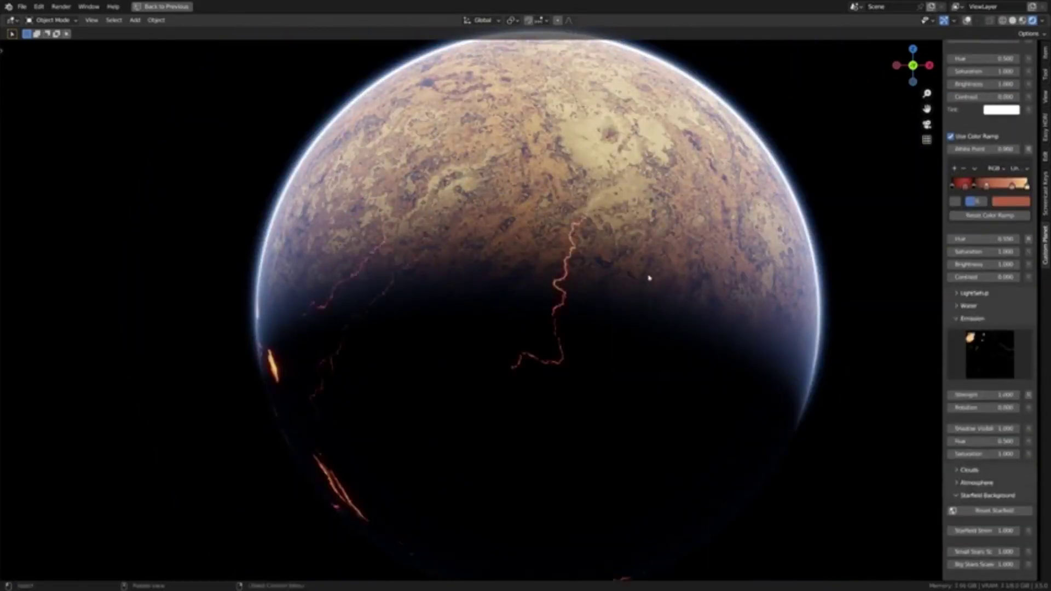
scroll(640, 274, "down", 2)
left_click_drag(985, 395, 958, 395)
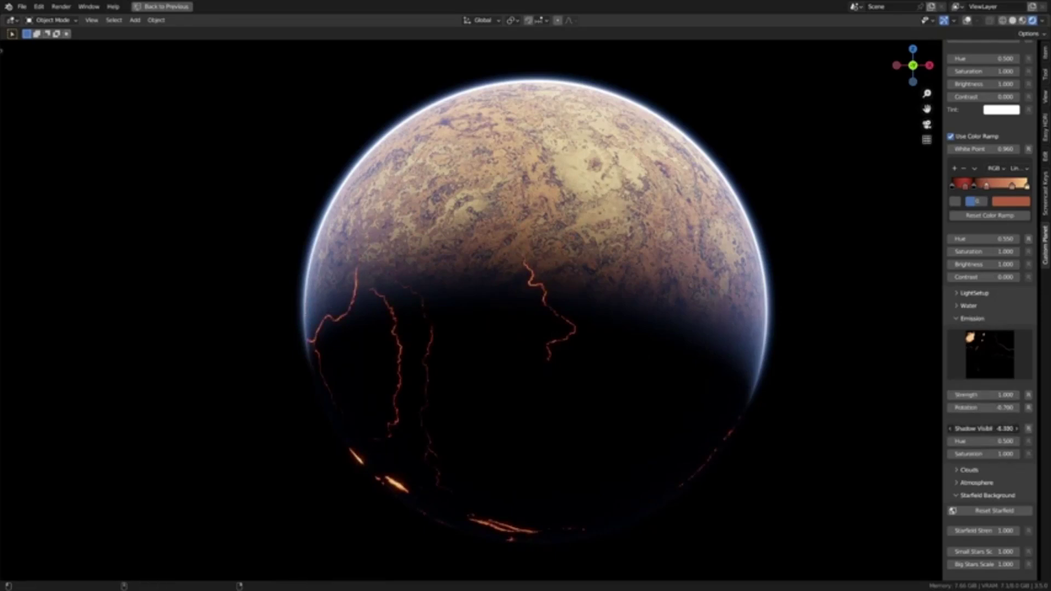
left_click(990, 354)
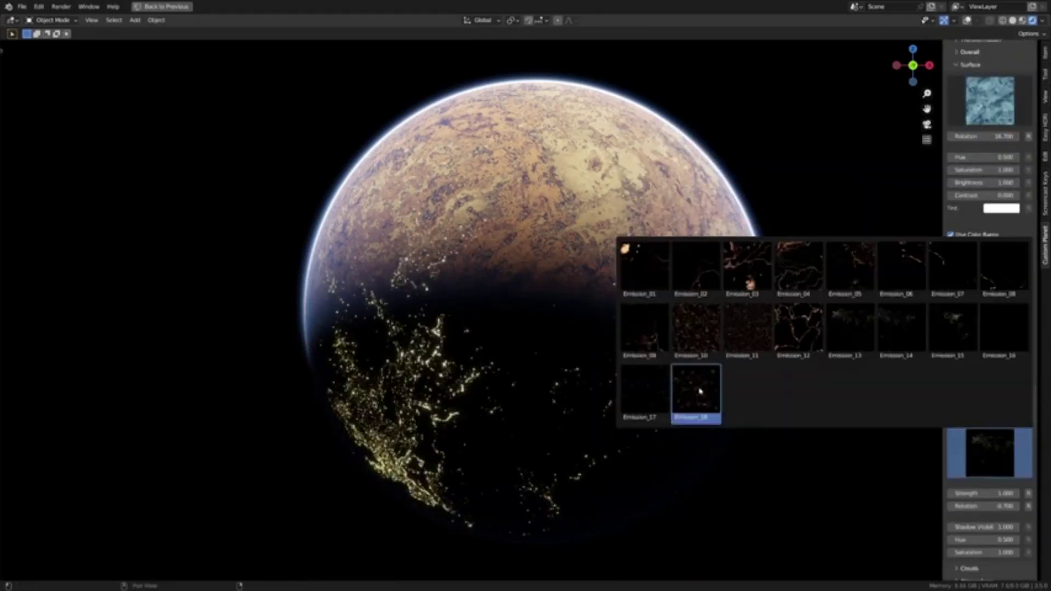
left_click(697, 404)
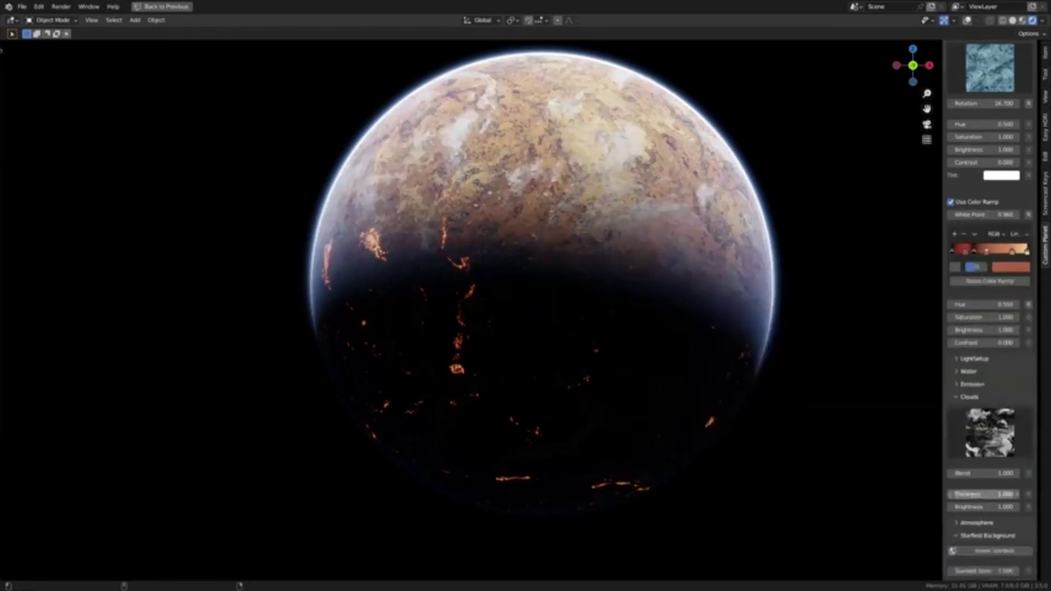
Thicken clouds to 7.380 and apply the Atmosphere_03 preset with a new glow colour
left_click_drag(986, 494, 1004, 494)
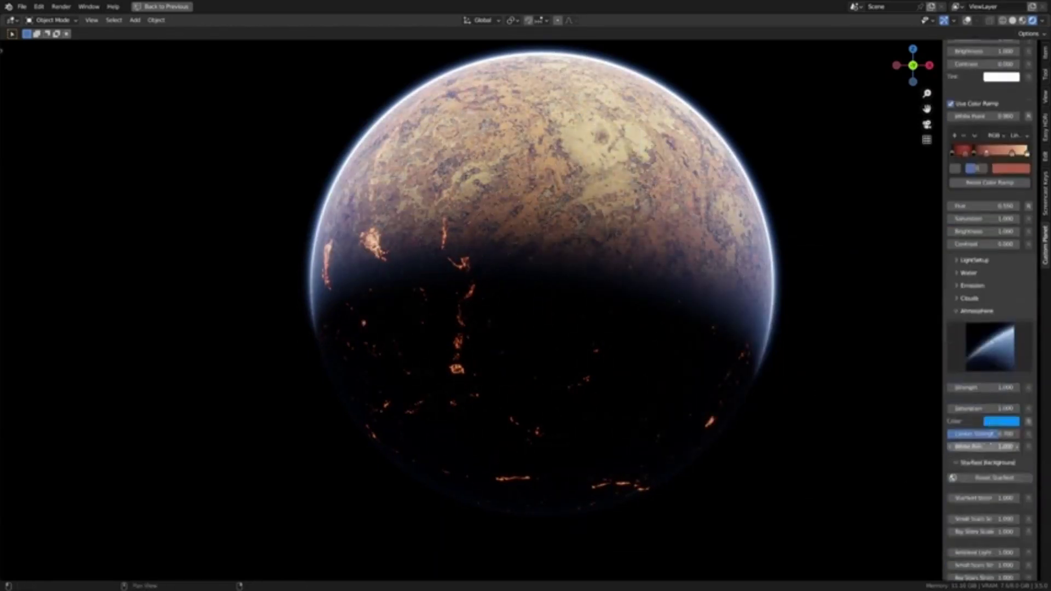
left_click(1003, 330)
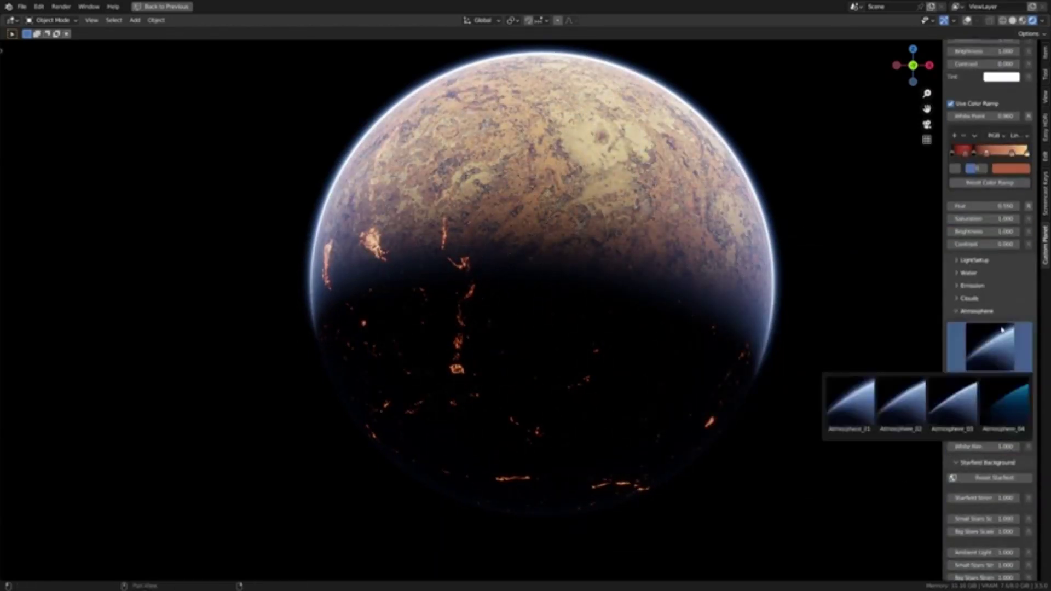
left_click(944, 420)
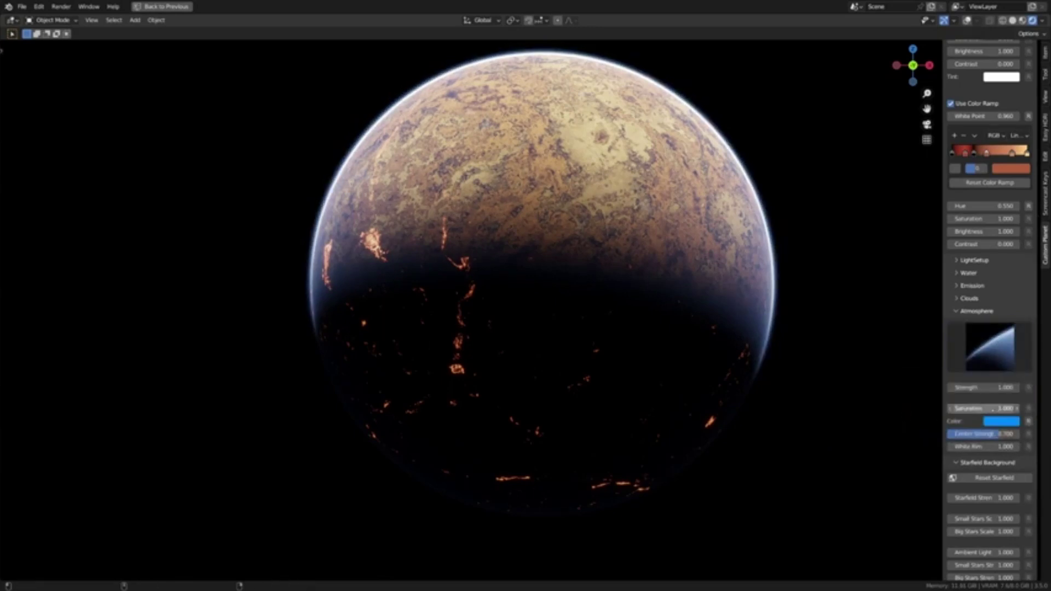
left_click(1002, 421)
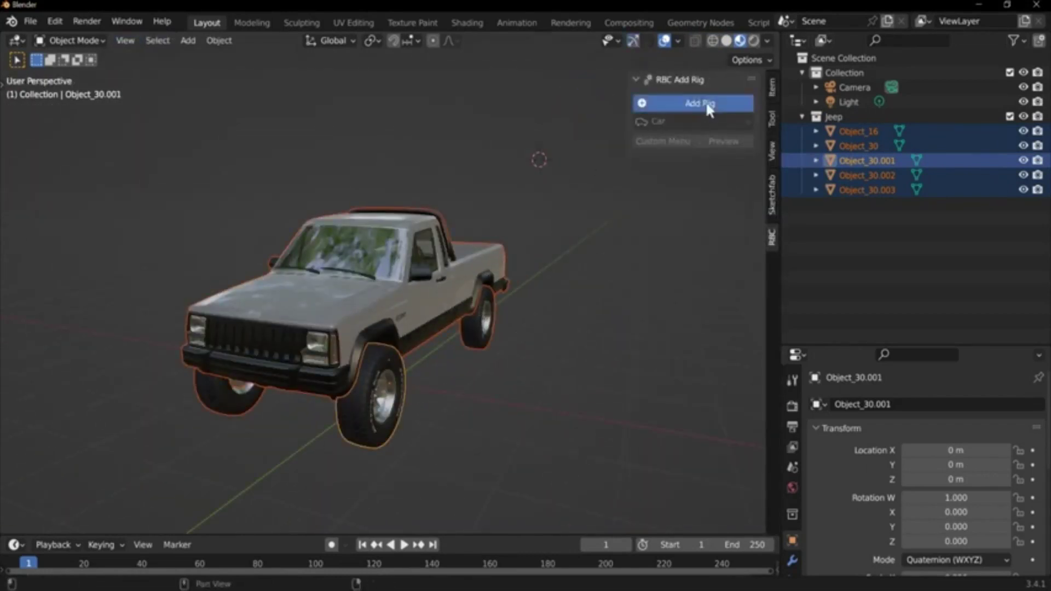
Add the RBC vehicle rig and assign the jeep's body mesh as its Vehicle Body
left_click(707, 109)
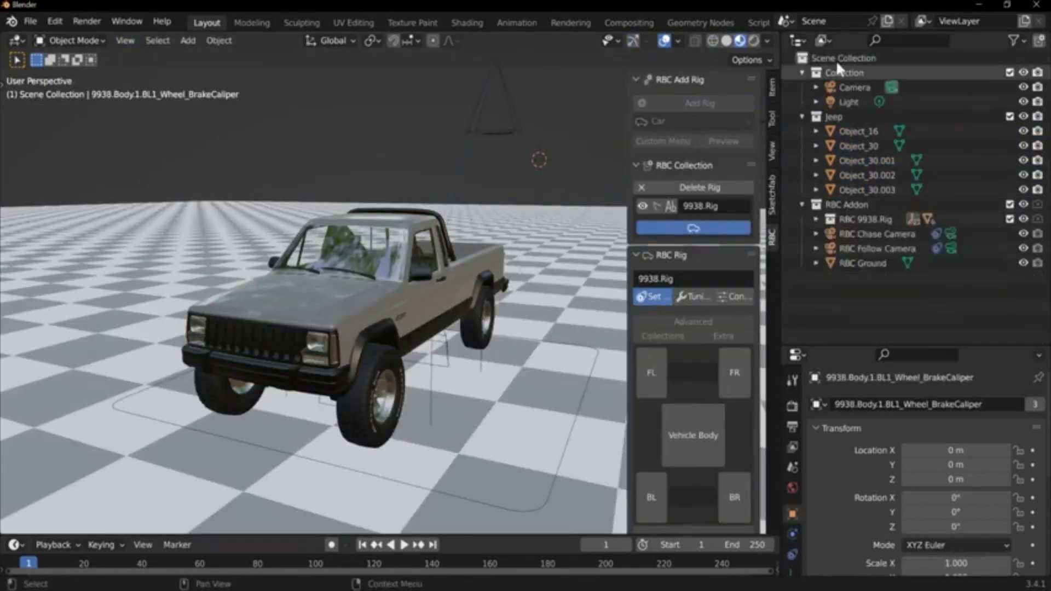
left_click_drag(628, 252, 602, 261)
left_click(706, 254, "ctrl")
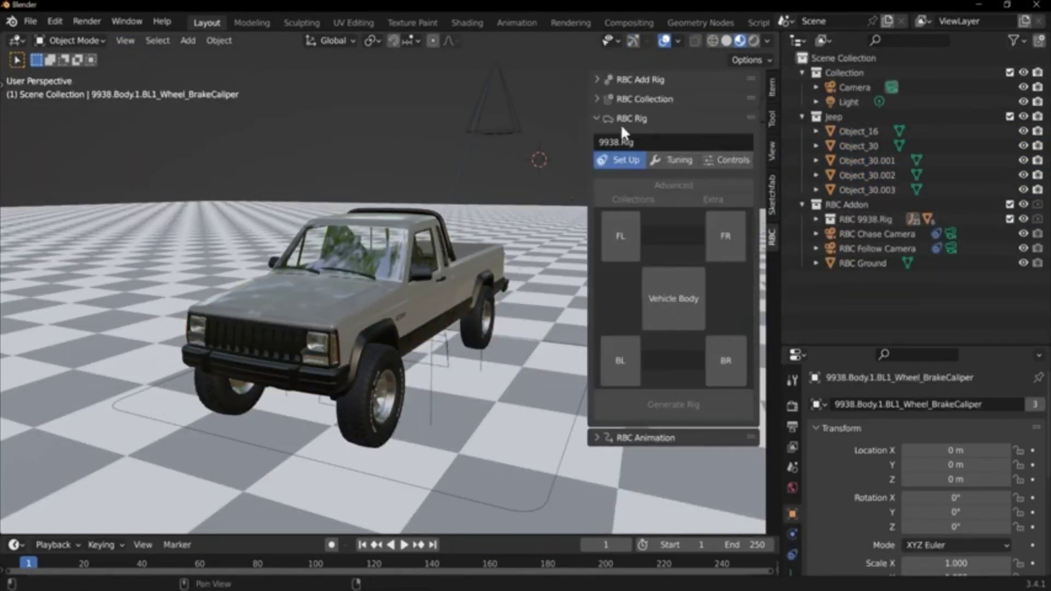
left_click(859, 131)
left_click(680, 295)
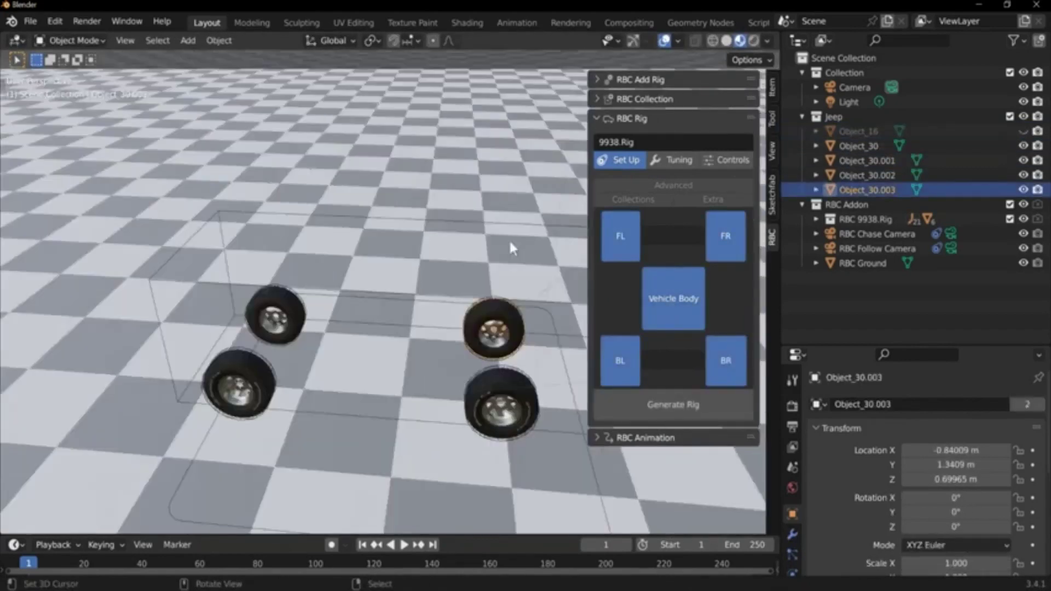
middle_click_drag(512, 245, 360, 265)
key("Tab")
key("Tab")
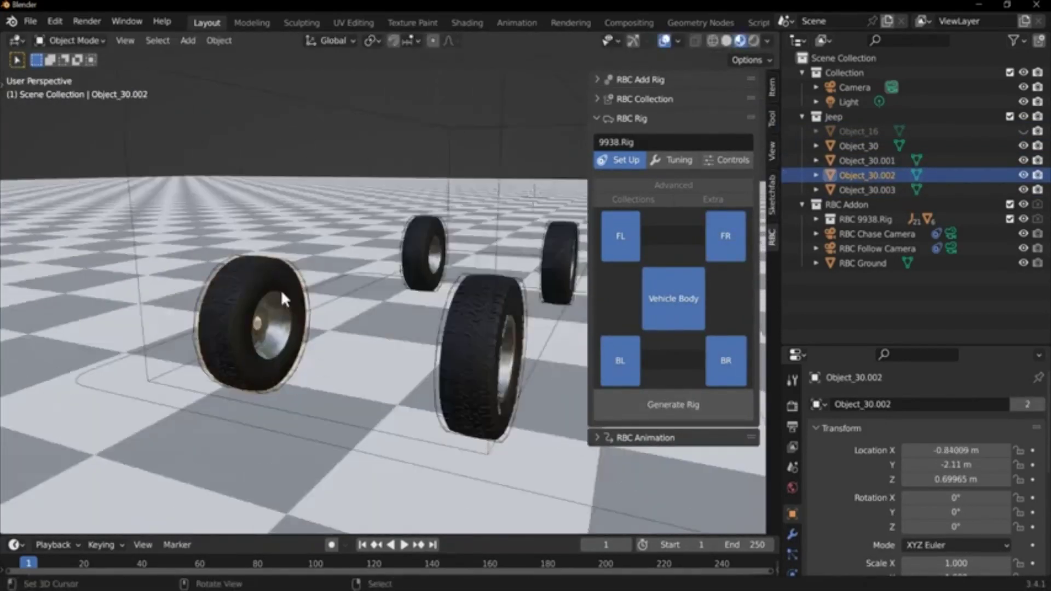
Generate the jeep's vehicle rig and set the wheels' turn radius to 2
left_click(673, 405)
left_click(663, 160)
scroll(658, 353, "down", 4)
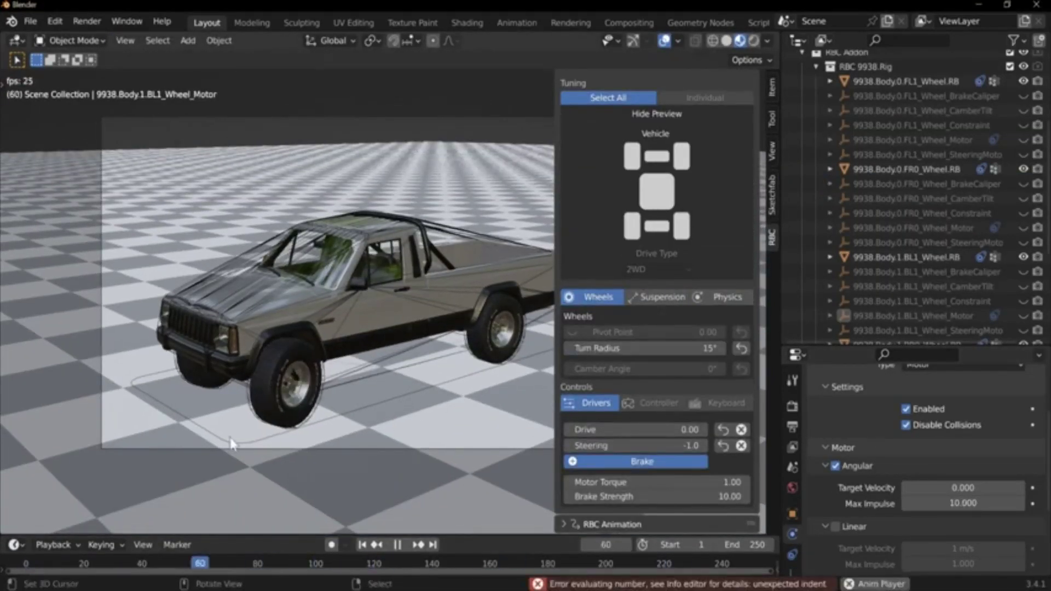
left_click(597, 349)
type("2")
Review the rig's Suspension and Physics tuning settings and play back the simulation
left_click(657, 297)
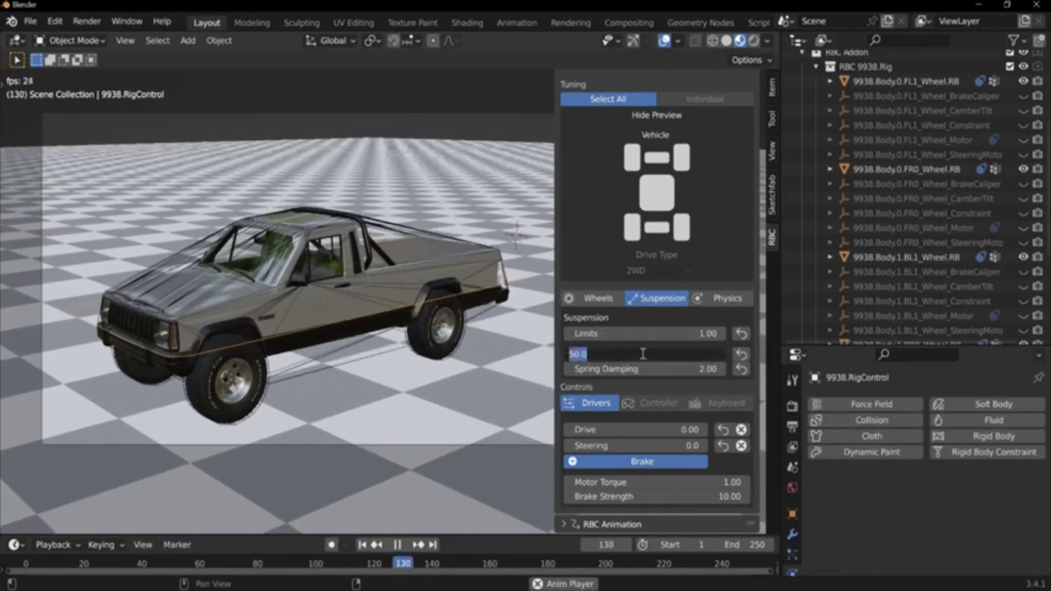
left_click(724, 298)
key("space")
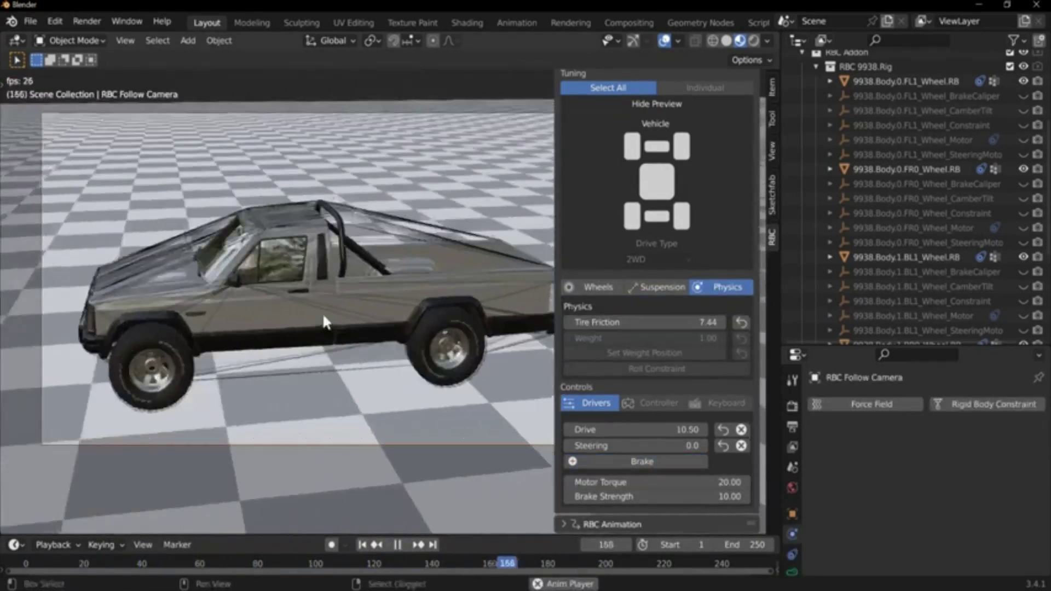
scroll(660, 329, "up", 5)
Keyframe the rig's Drive and Brake controls and make the rig unselectable in the viewport
left_click(662, 399)
left_click(722, 160)
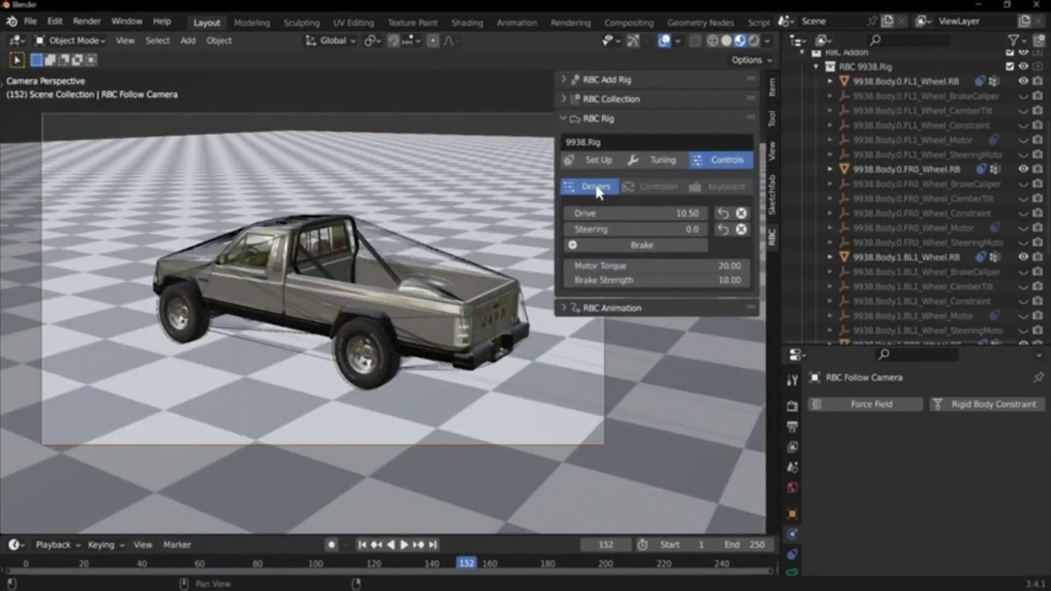
right_click(602, 213)
key("Escape")
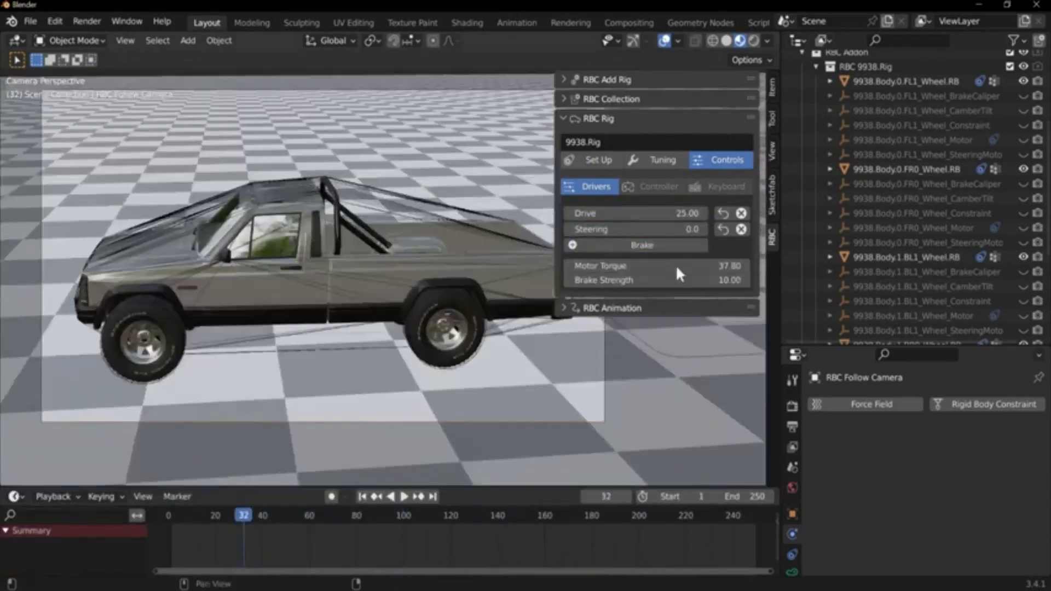
right_click(669, 245)
left_click(664, 245)
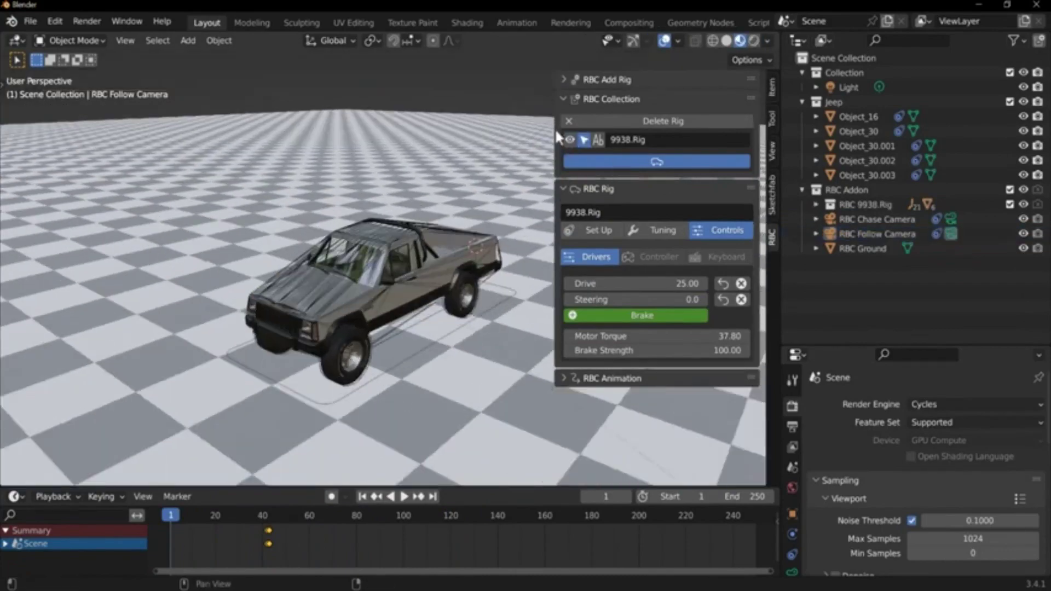
left_click(584, 140)
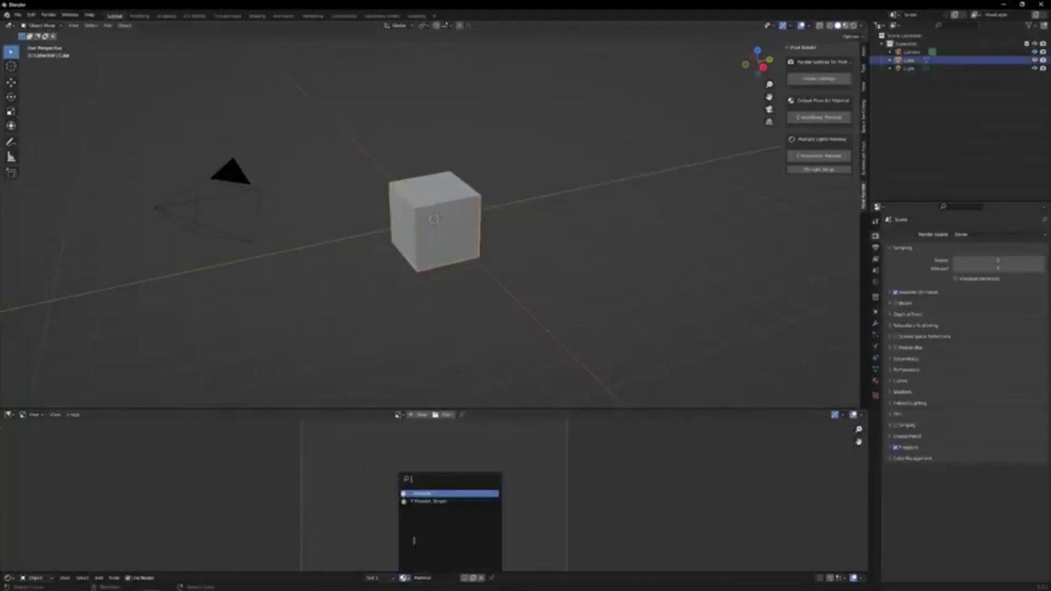
Render the cube and monkey scenes as pixel art with F12, including the new palette colours
key("F12")
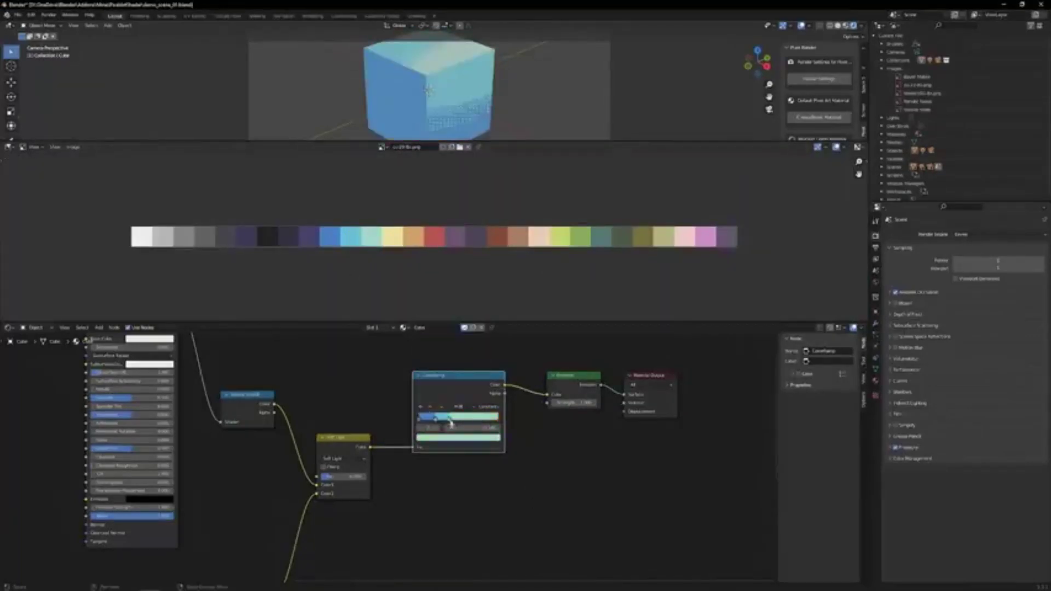
key("F12")
key("F12")
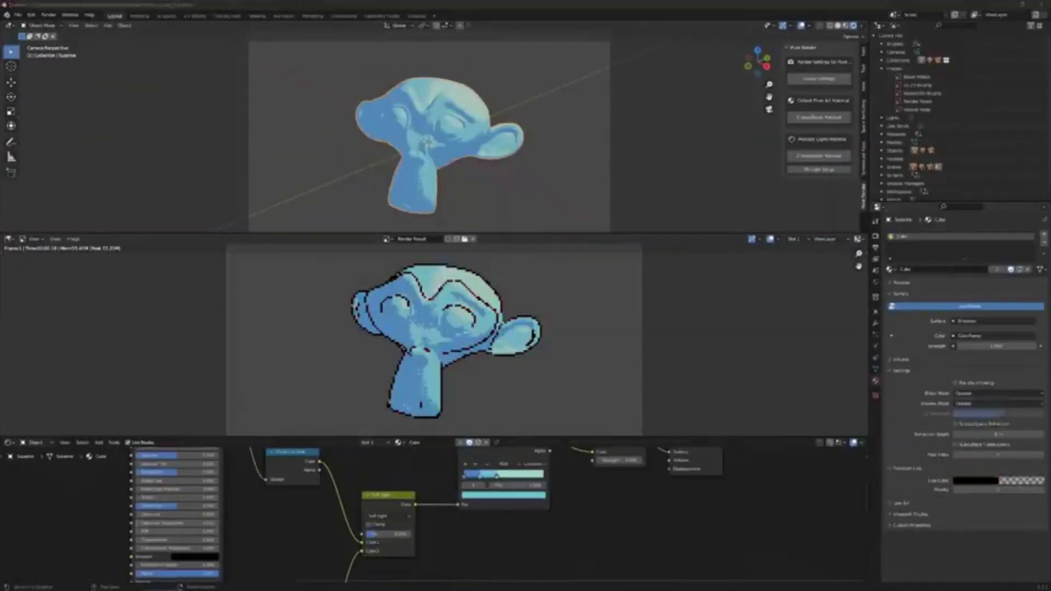
key("F12")
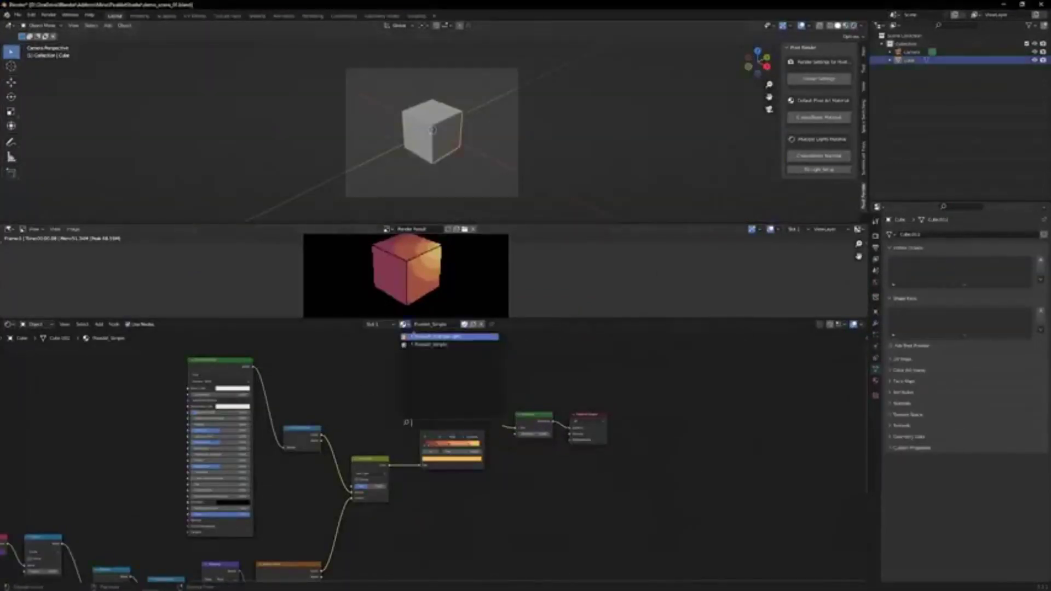
Assign the Pixelart_MultipleLights material and add the three-light pixel-art lighting setup
left_click(416, 336)
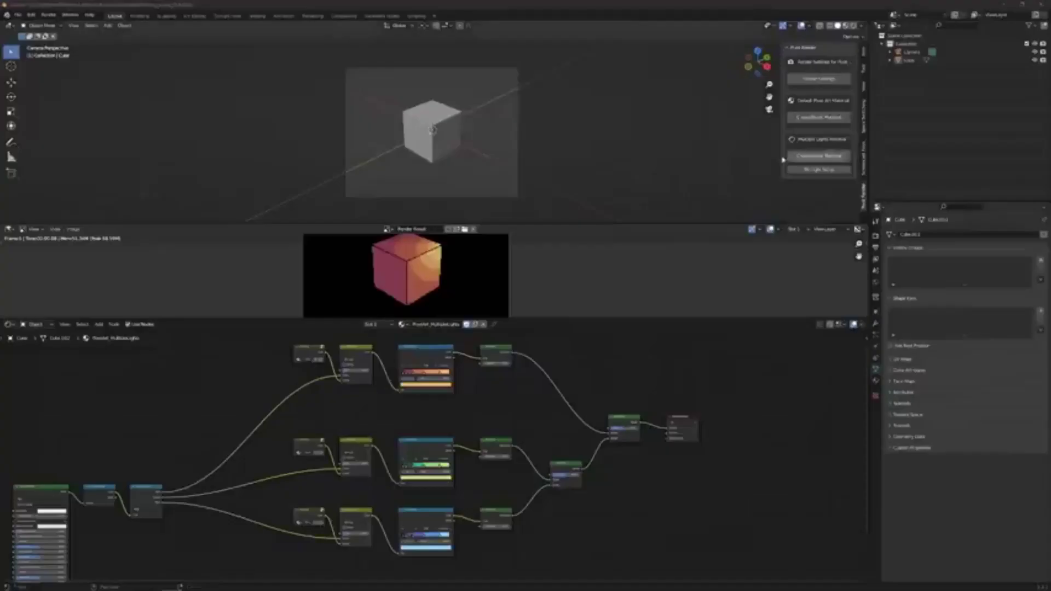
left_click(819, 170)
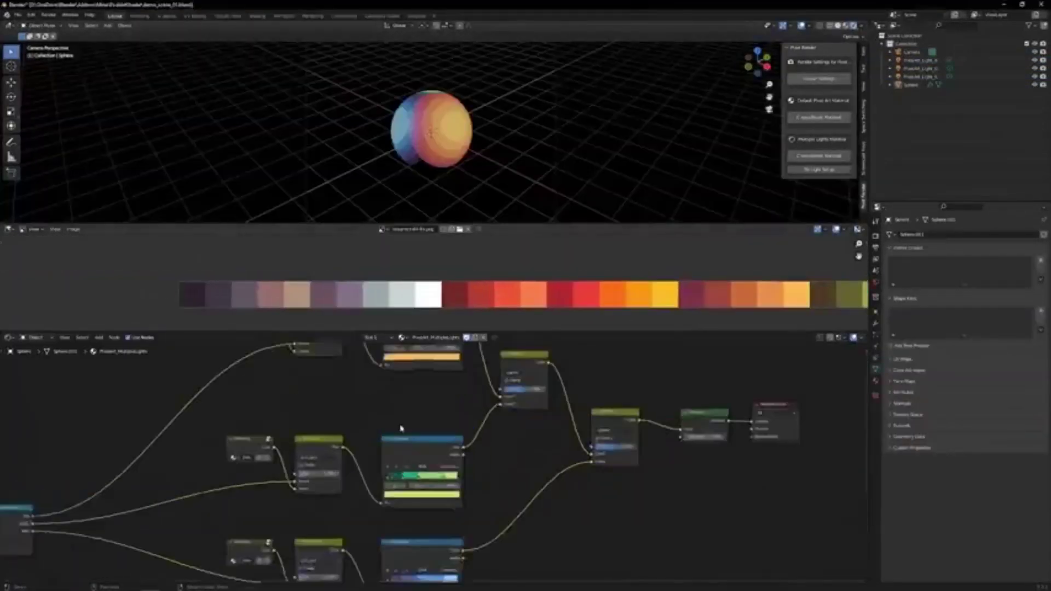
scroll(401, 429, "up", 3)
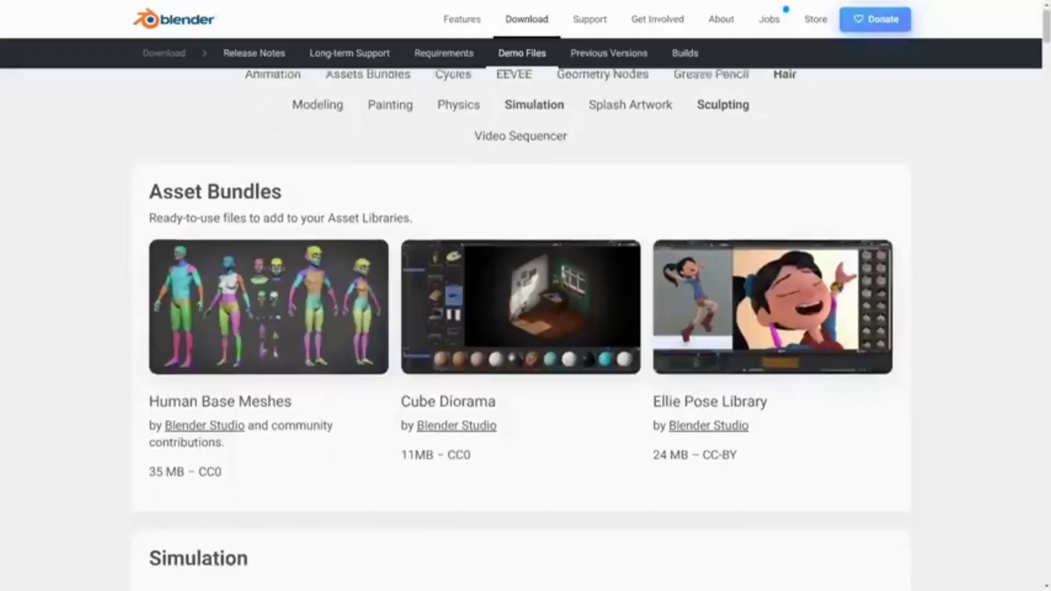
scroll(268, 274, "down", 1)
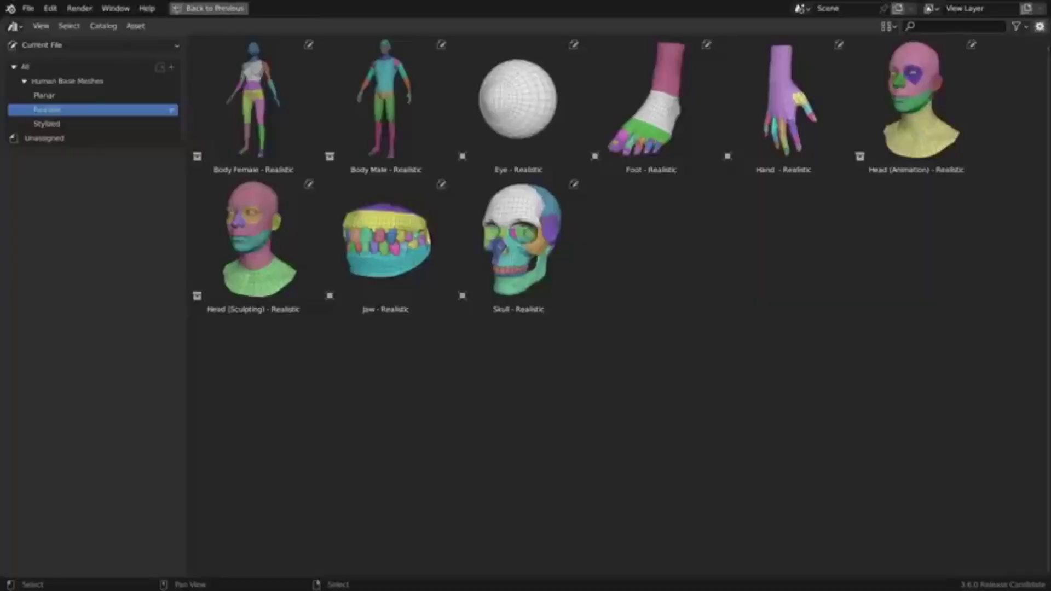
Browse the Stylized, Planar and full Human Base Meshes catalogs and inspect the bodies and heads
left_click(47, 124)
left_click(44, 95)
left_click(66, 81)
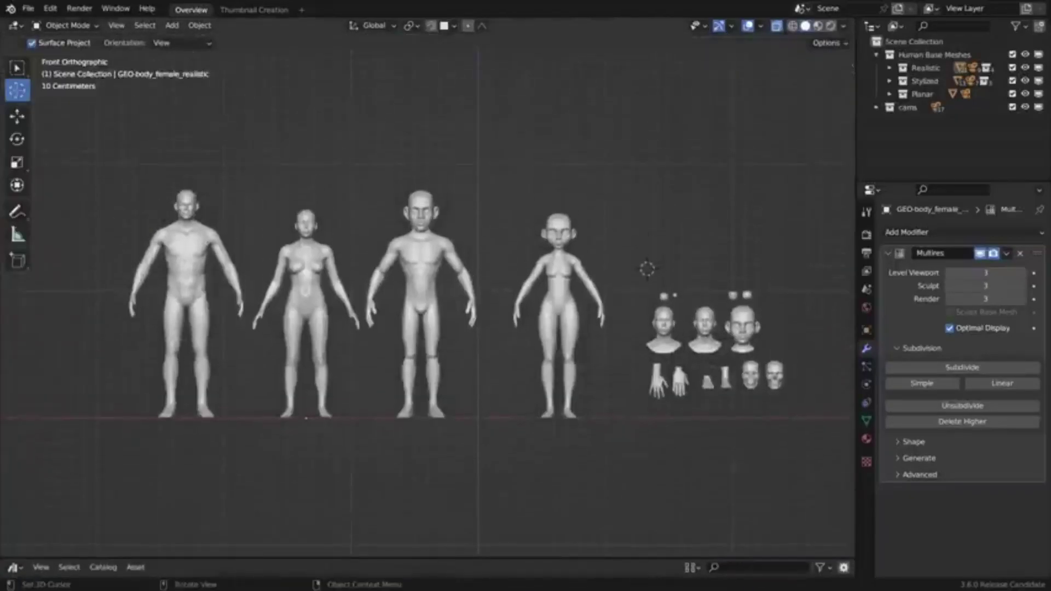
middle_click_drag(438, 301, 493, 296)
middle_click_drag(682, 250, 341, 162, "shift")
scroll(341, 162, "up", 5)
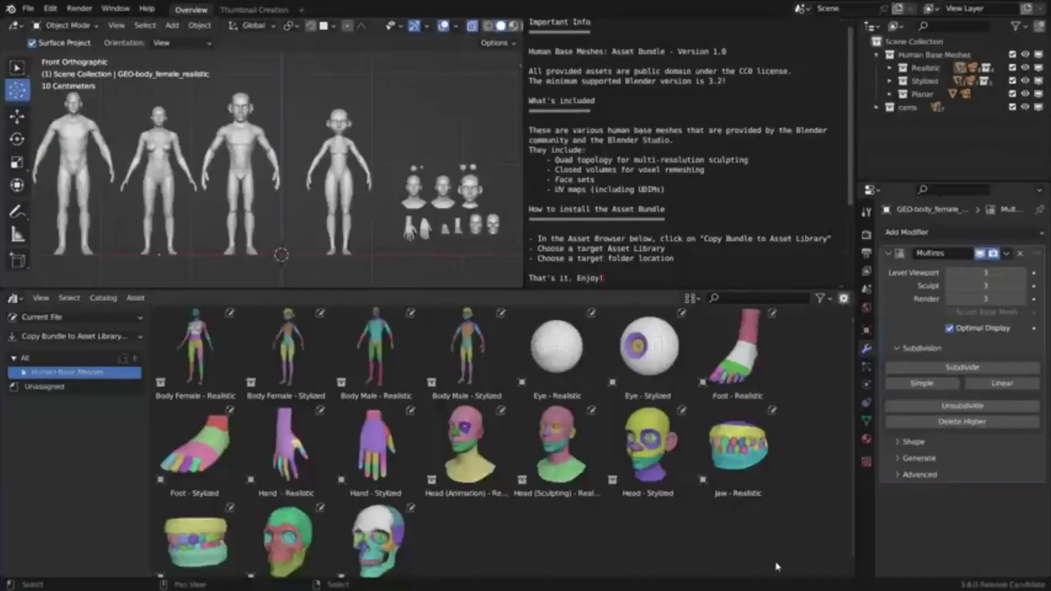
scroll(658, 560, "up", 1)
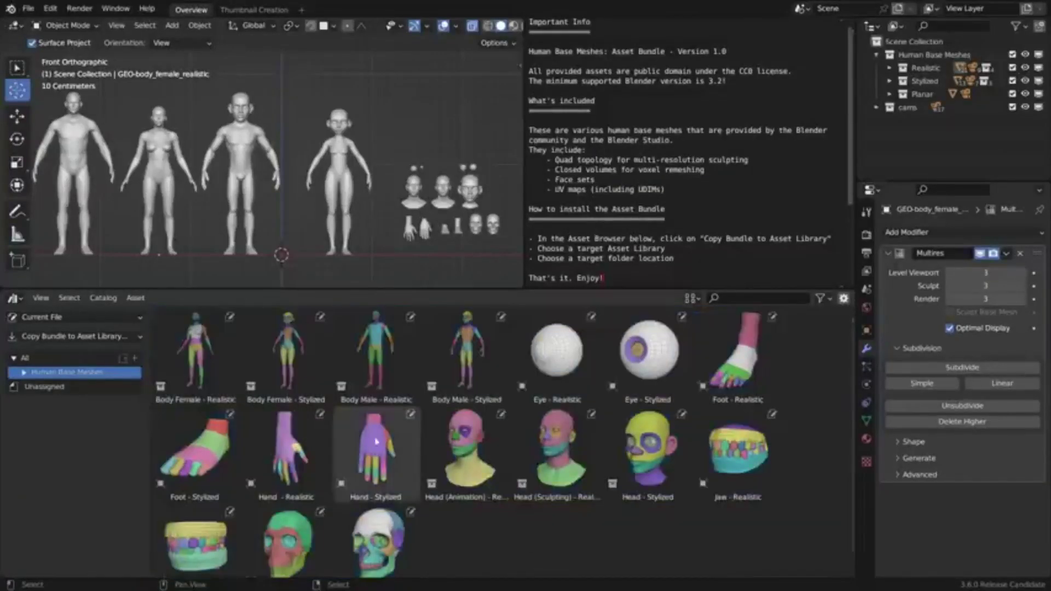
Add the human_base_meshes folder as a new asset library in File Paths preferences
left_click(50, 9)
left_click(69, 204)
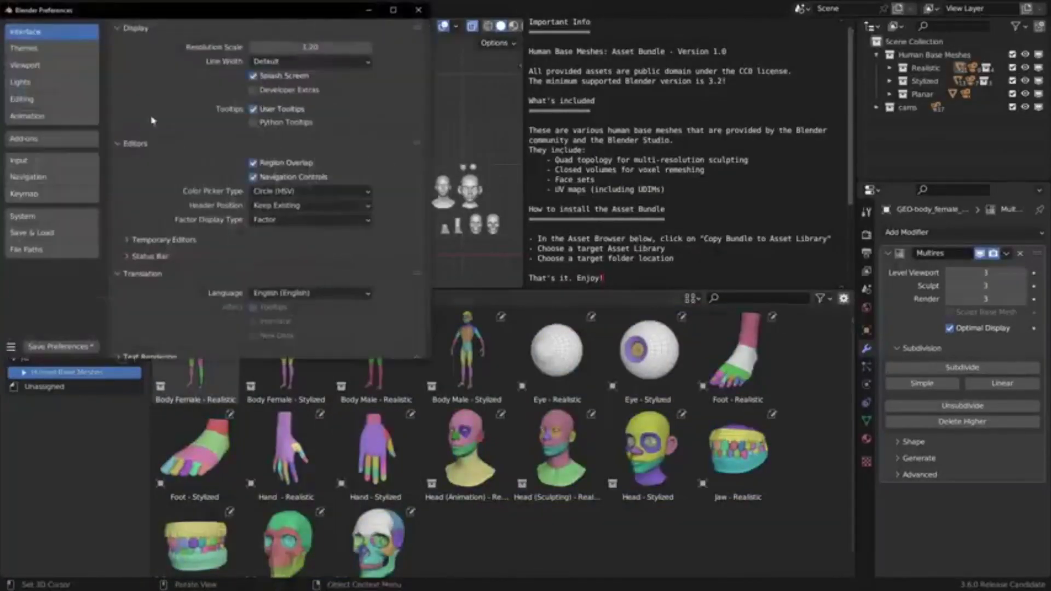
left_click(209, 345)
left_click(599, 215)
left_click(622, 451)
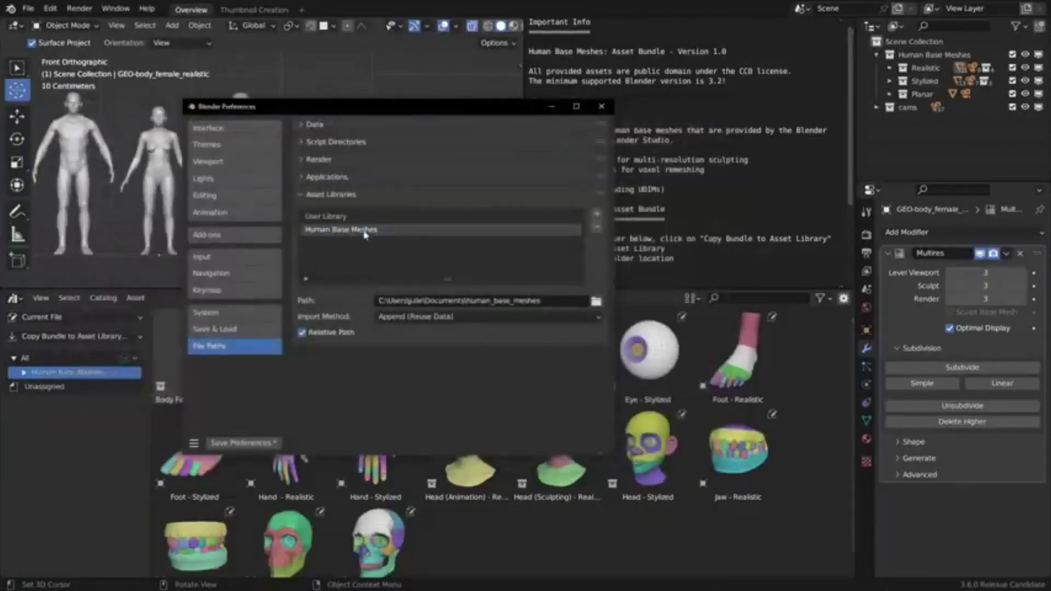
Set the library's import method to Append and choose Human Base Meshes as the bundle copy target
left_click(416, 317)
left_click(422, 347)
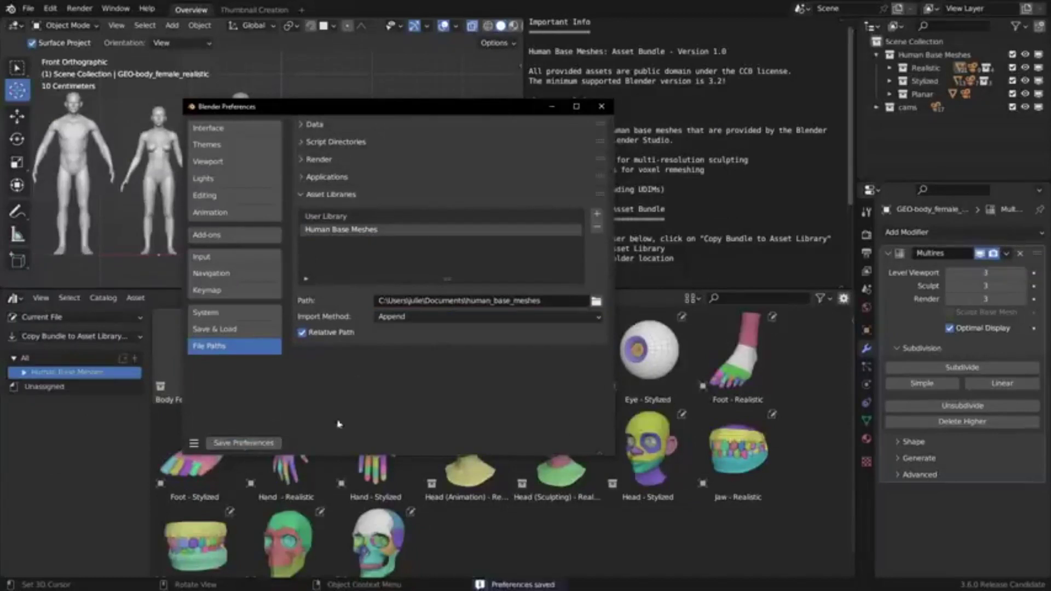
left_click(602, 106)
left_click(91, 366)
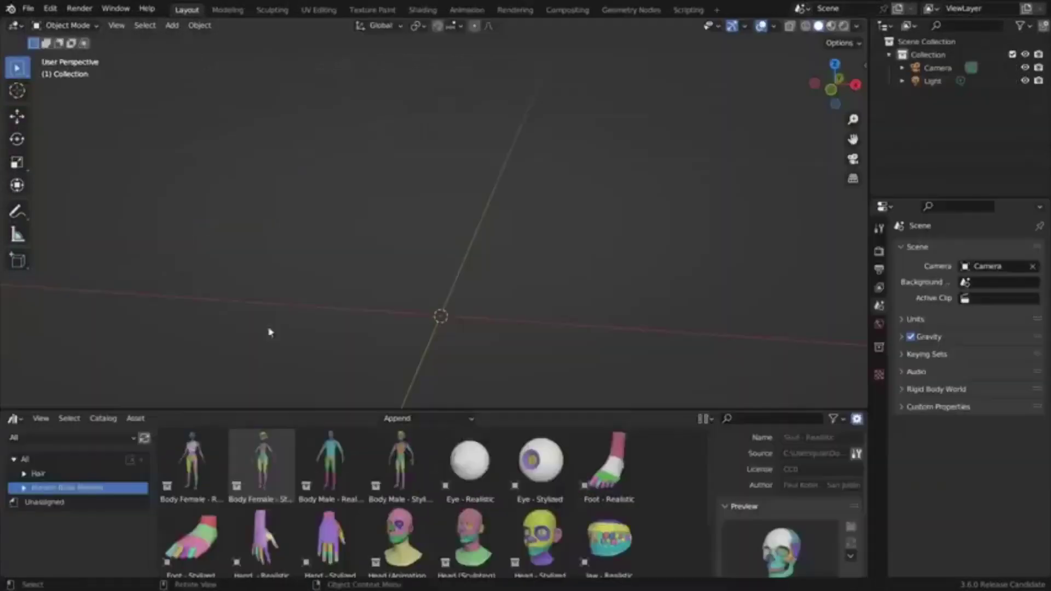
left_click(71, 438)
Drag the foot, hand, jaw and Body Male - Realistic assets from the Human Base Meshes library into the scene
left_click(77, 526)
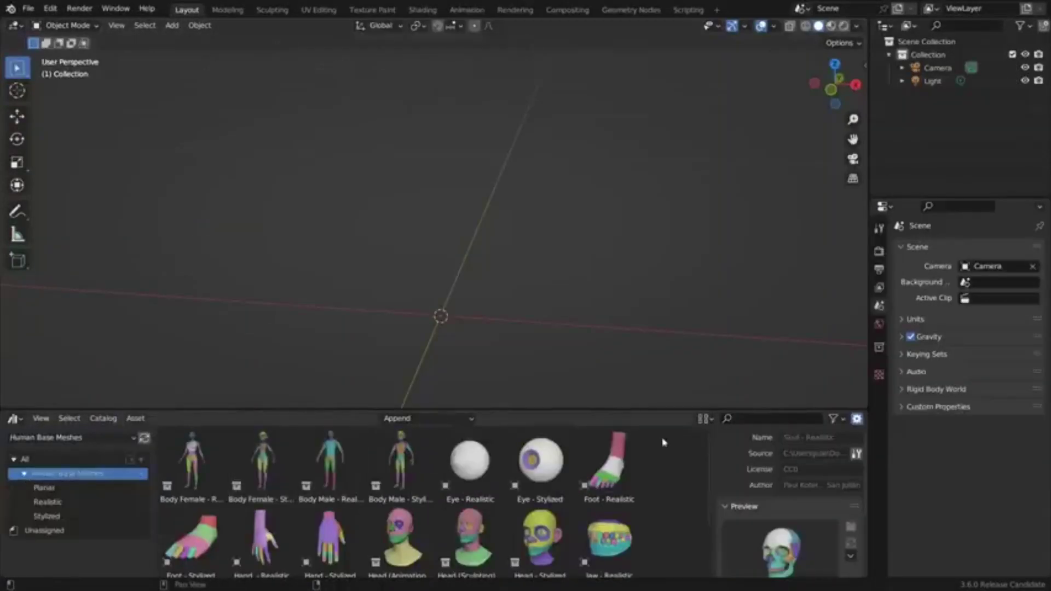
left_click_drag(609, 460, 259, 223)
left_click_drag(263, 537, 352, 188)
left_click_drag(610, 539, 563, 258)
scroll(563, 263, "down", 3)
left_click_drag(331, 463, 422, 337)
Reset the added body's location to the origin and frame it in view
left_click(107, 398)
key("F9")
left_click(470, 265)
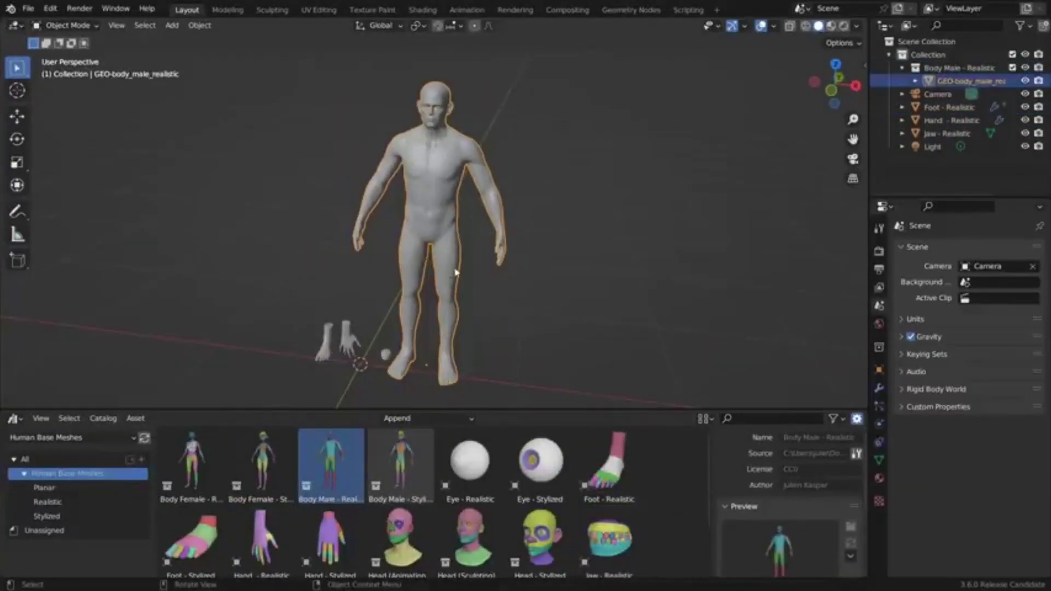
key("alt+g")
scroll(482, 296, "up", 3)
scroll(263, 520, "down", 3)
Add Skull - Planar, isolate it, apply a level-4 Subdivision, and enter Sculpt Mode
left_click(262, 536)
key("KP_Divide")
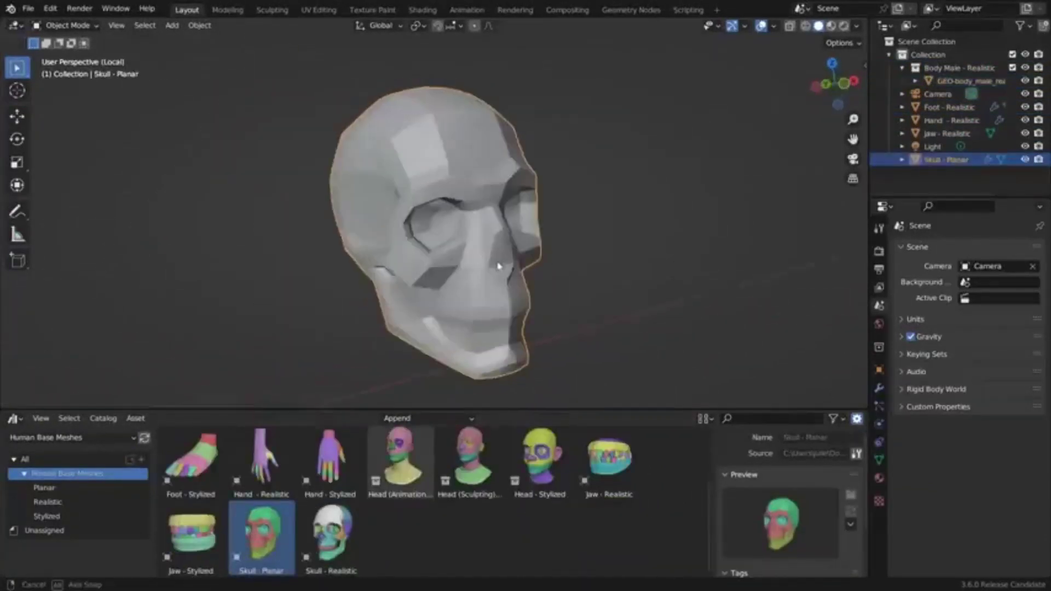
key("ctrl+4")
left_click(944, 285)
key("ctrl+Tab")
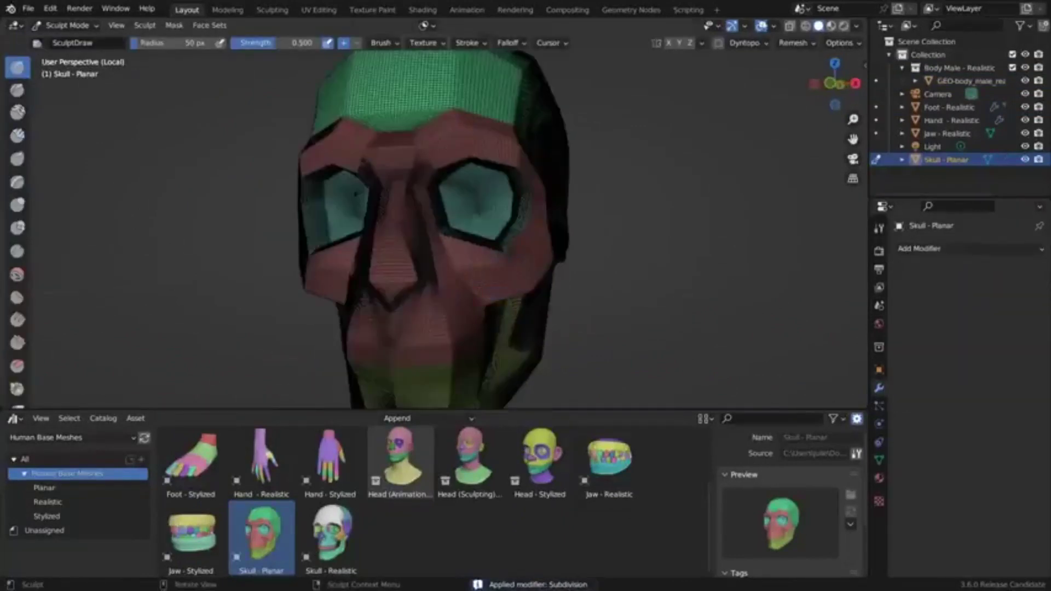